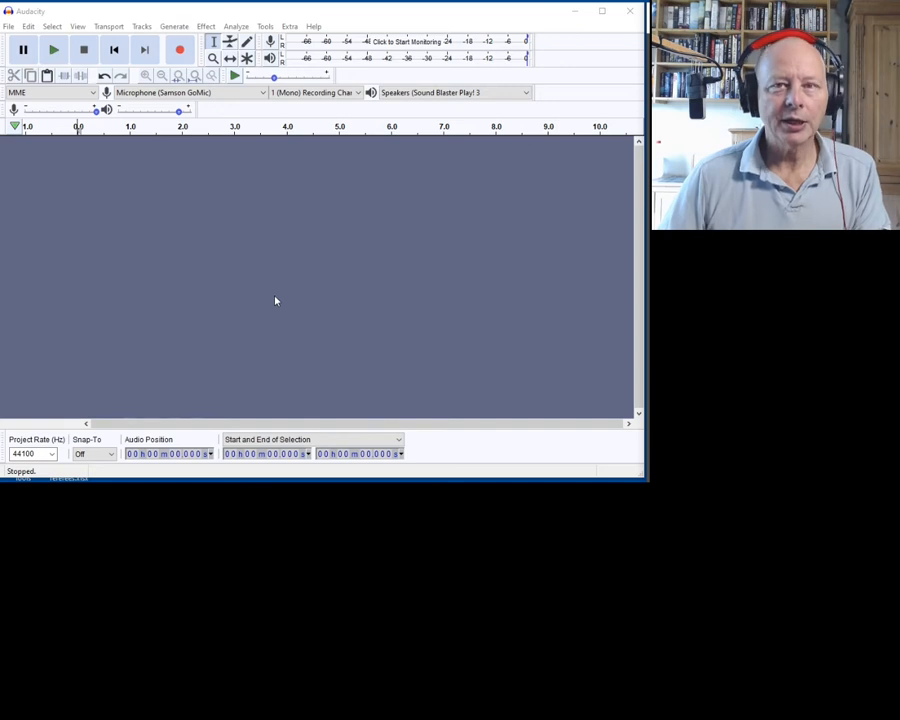
Step: Record a mono clip about 14.5 seconds long and play it back from the start, pausing at about 13.3 seconds
click(180, 51)
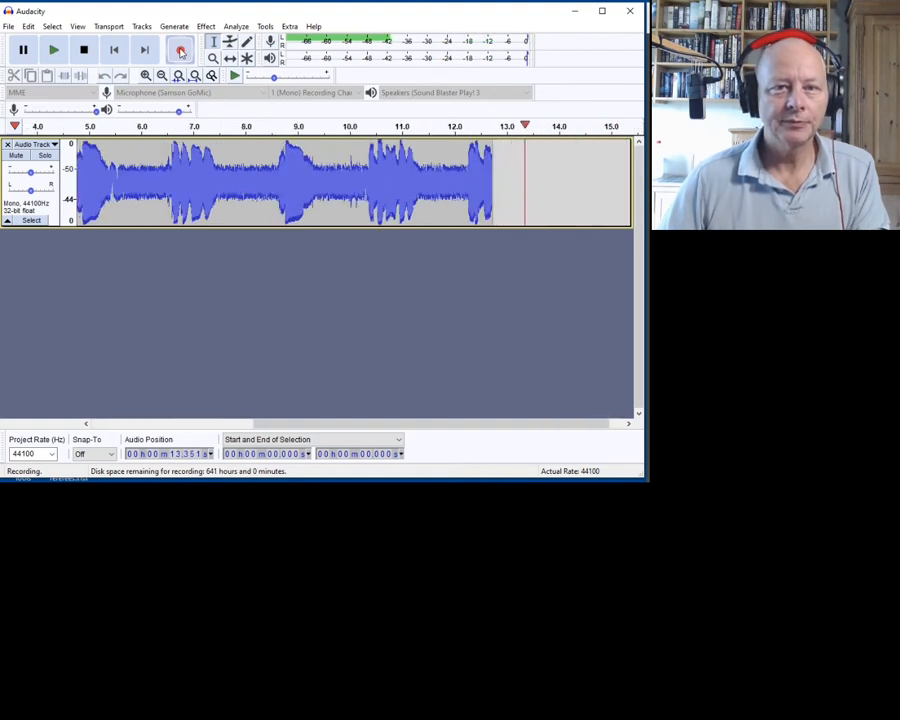
click(84, 50)
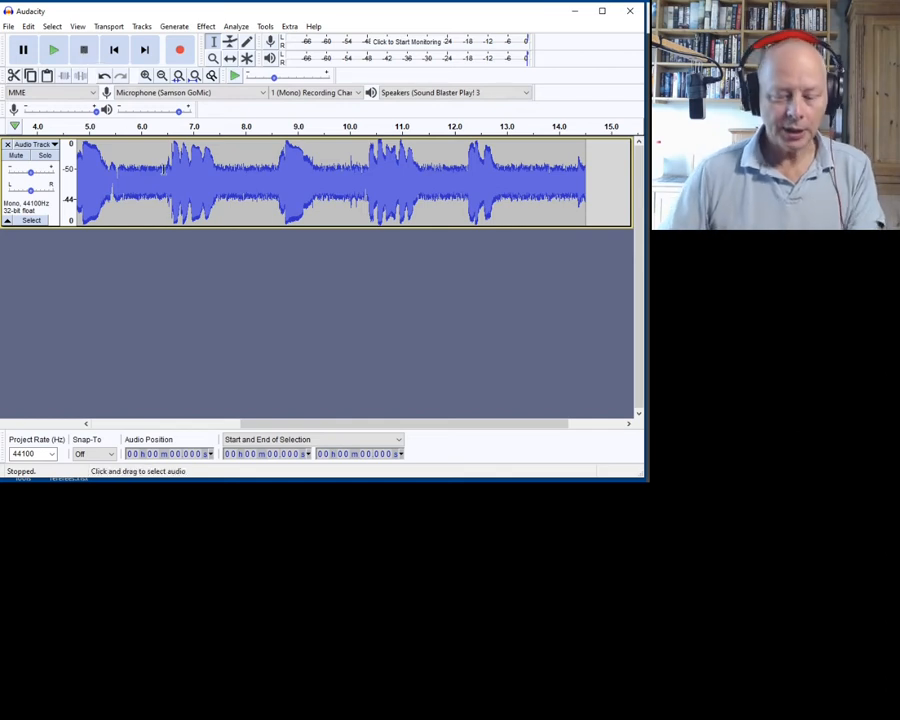
key(ctrl+f)
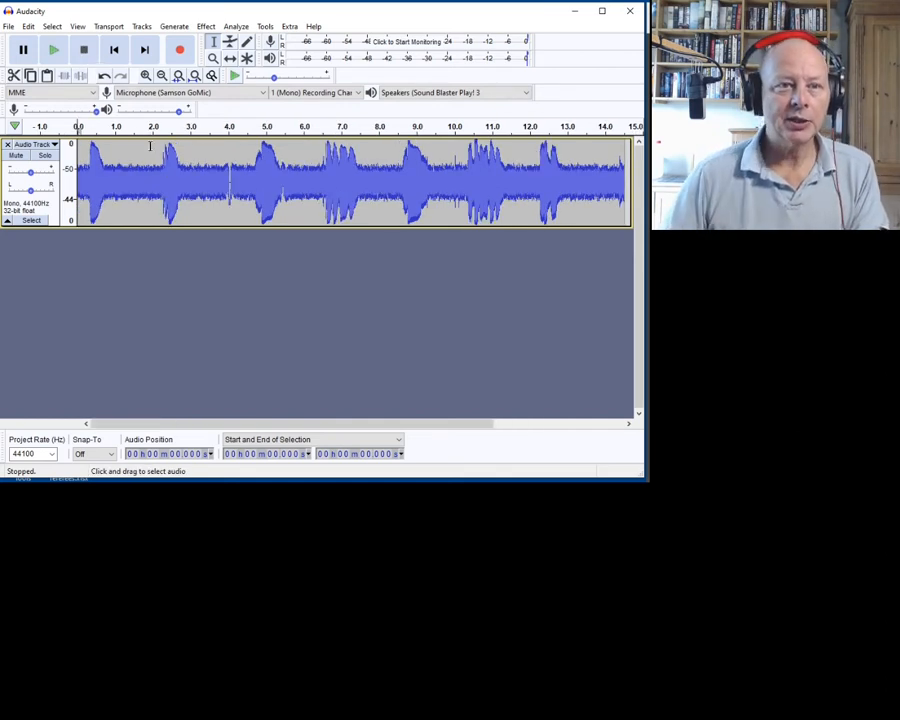
key(space)
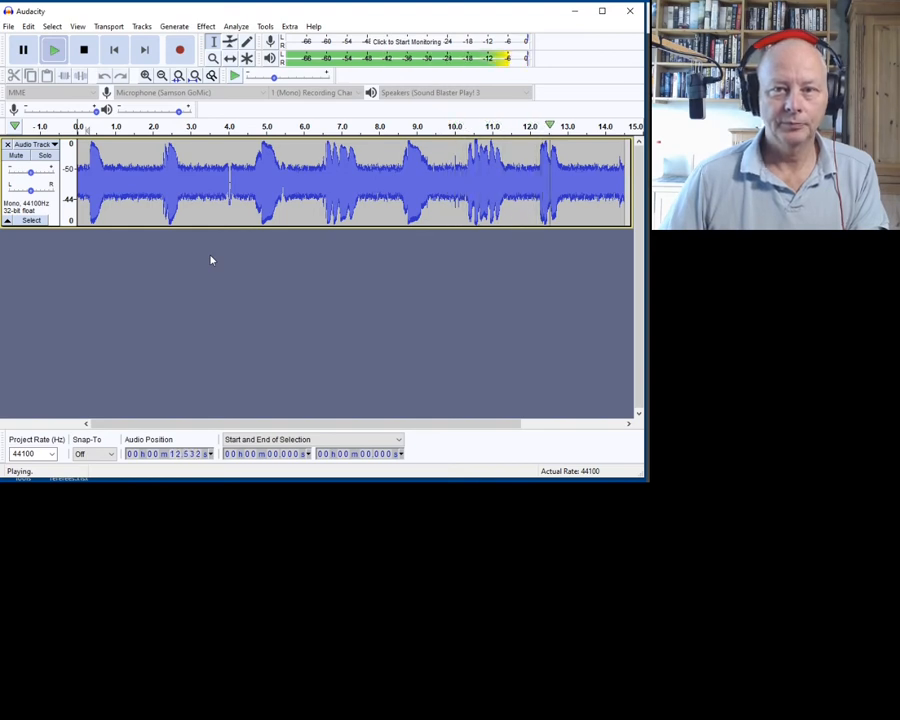
key(p)
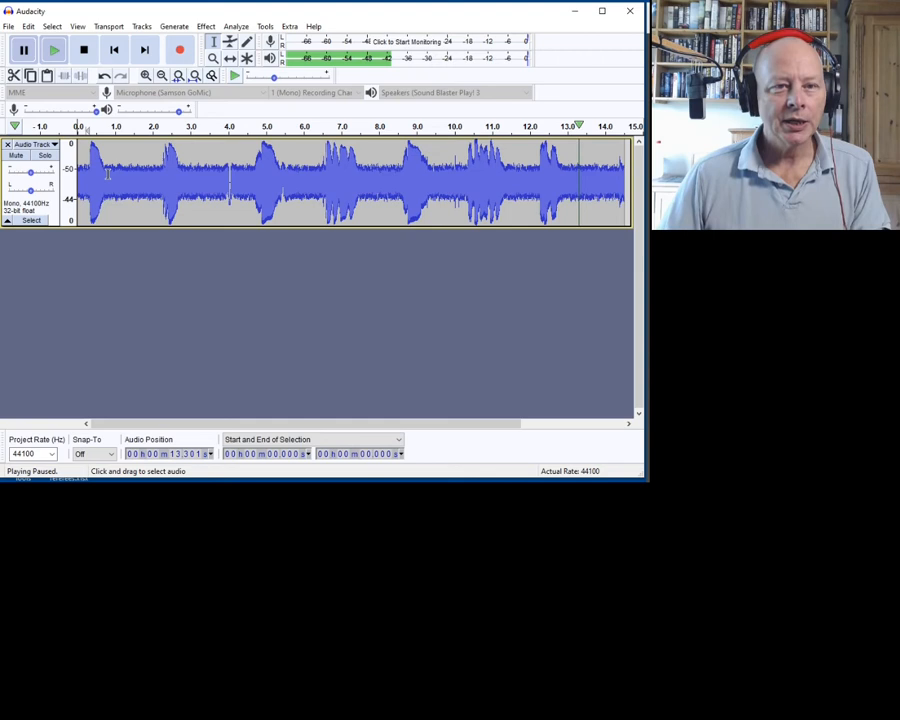
Step: Add an empty label track below the recorded audio track
click(141, 28)
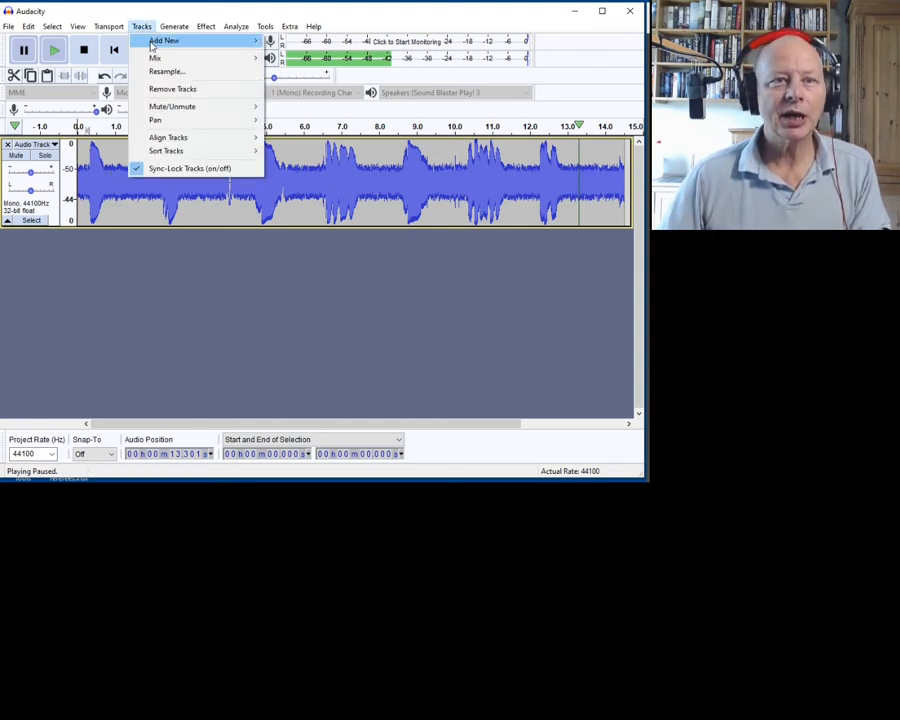
mouse_move(178, 42)
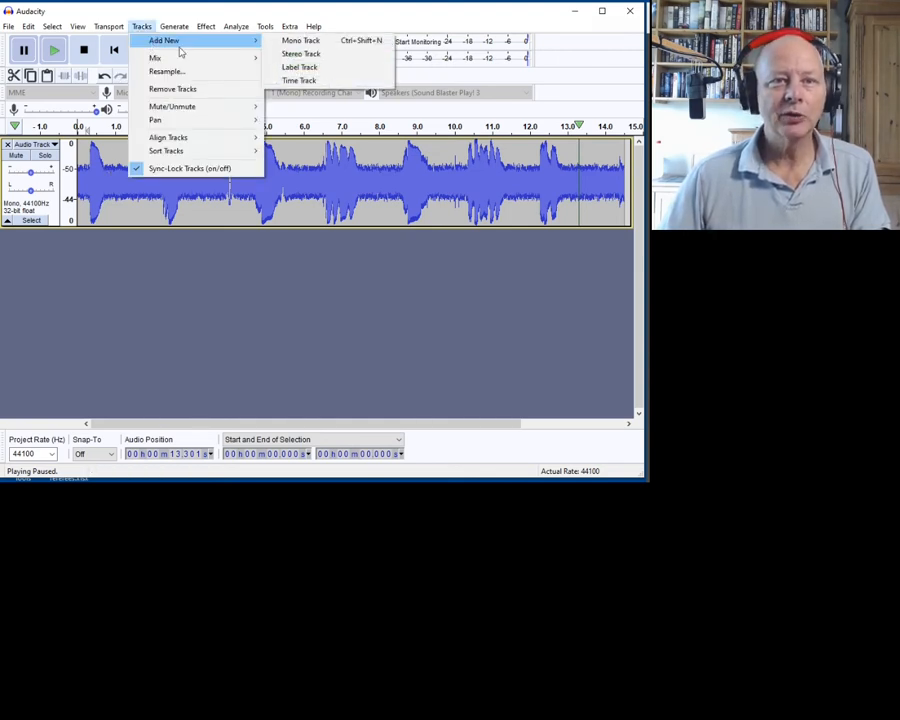
click(308, 68)
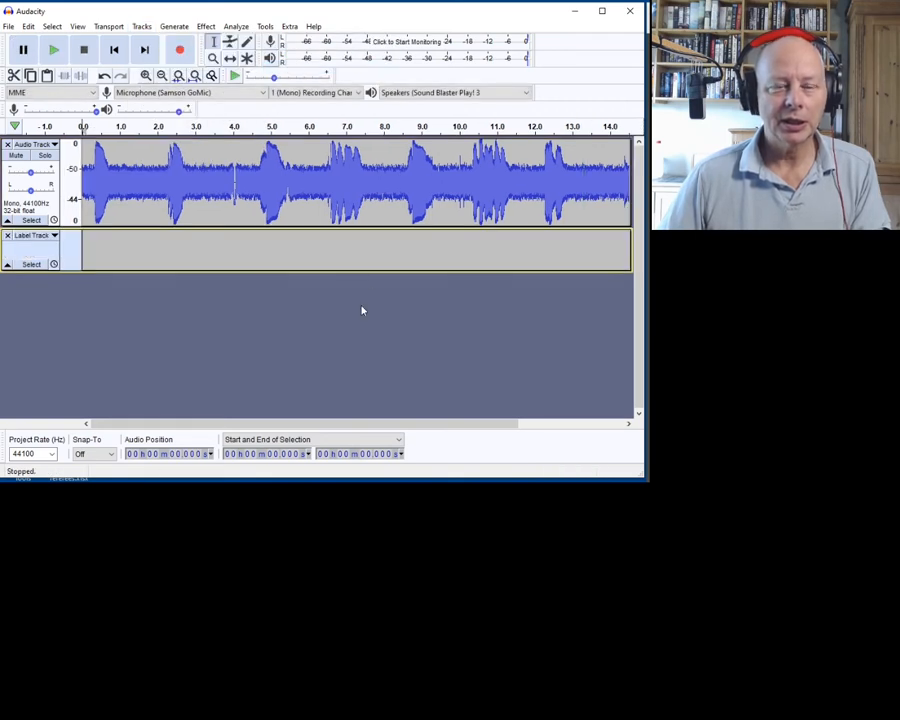
Step: Create a label "this is a label" at about 3.5 seconds and a label "another" at about 8.1 seconds
click(250, 248)
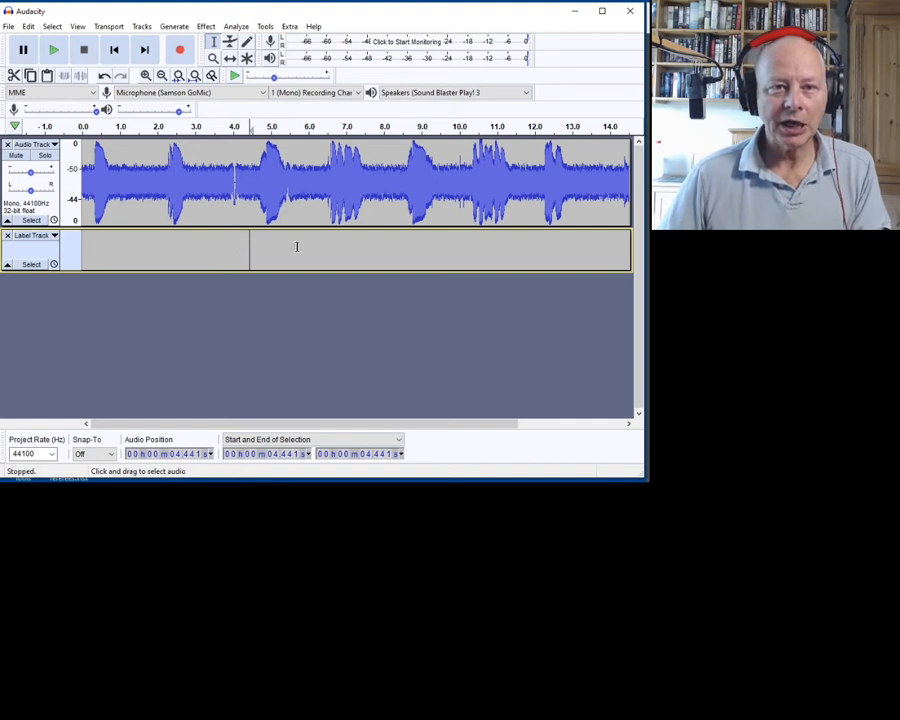
click(215, 249)
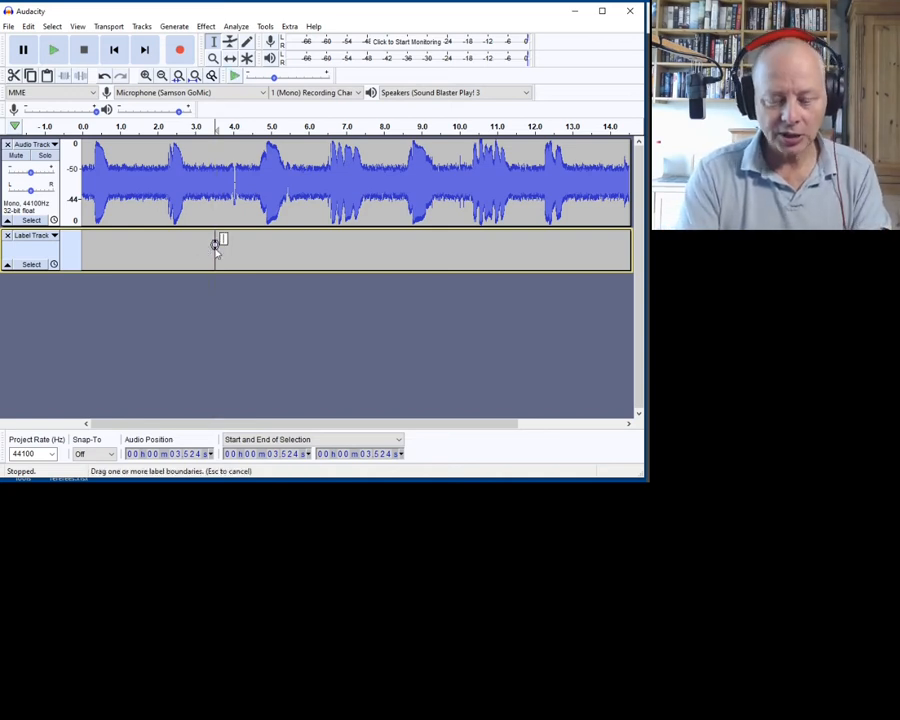
text(this i)
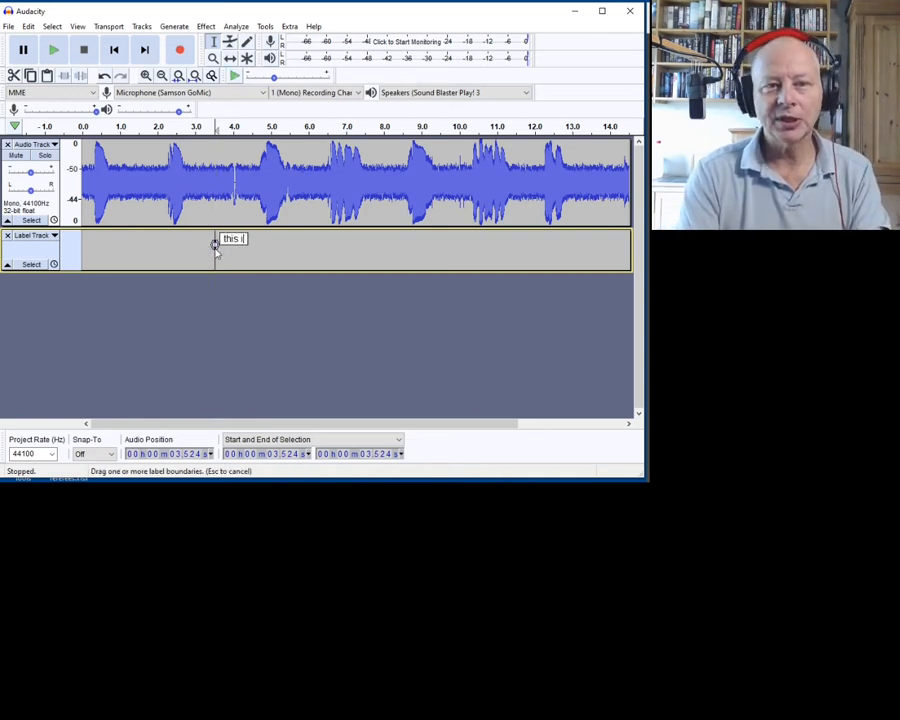
text(s a label)
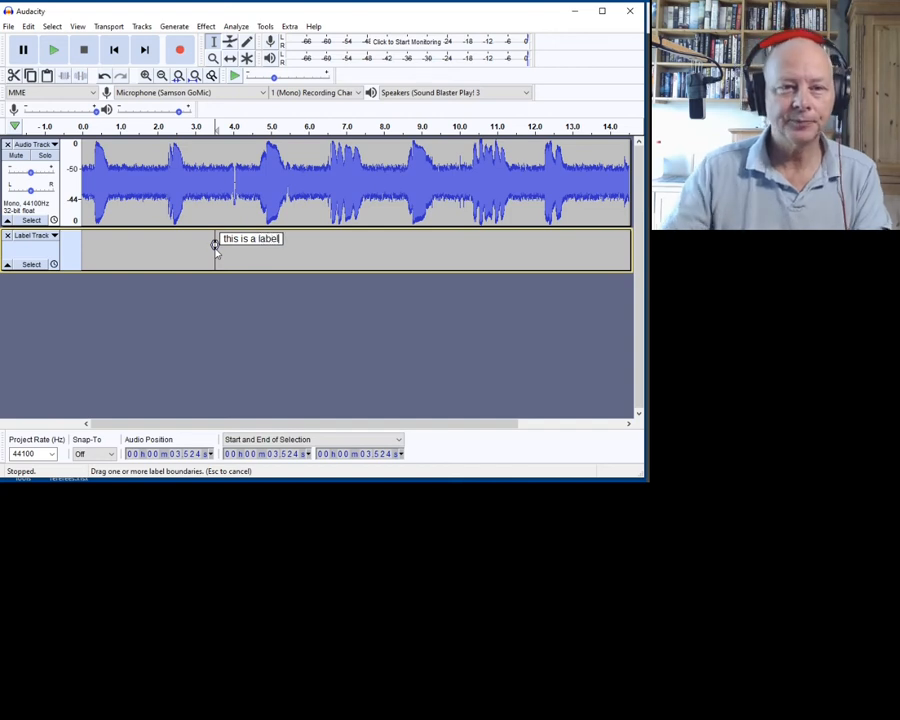
drag(214, 244, 386, 250)
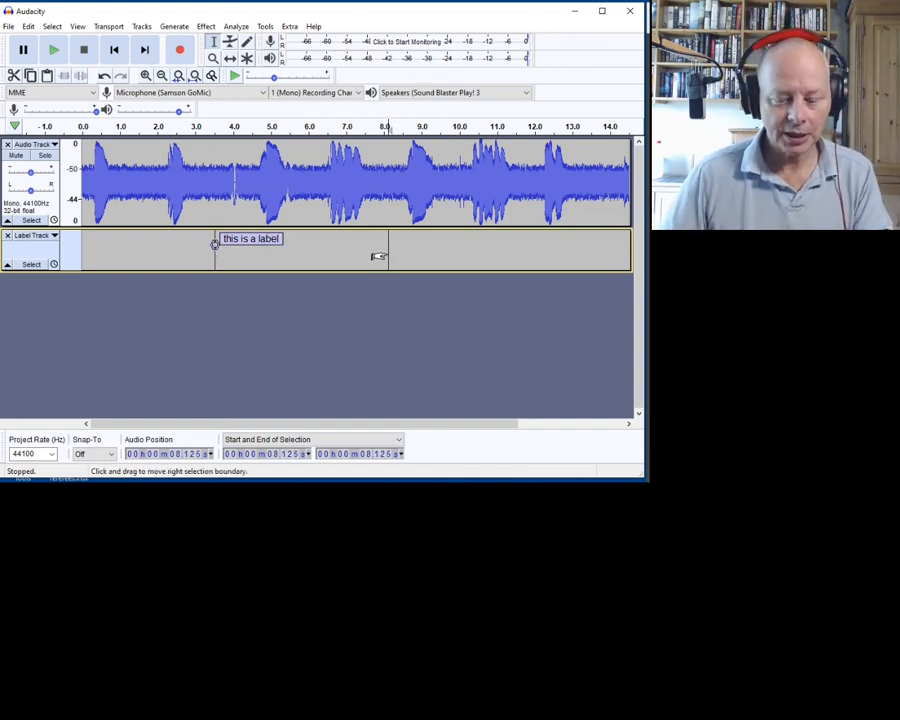
text(another)
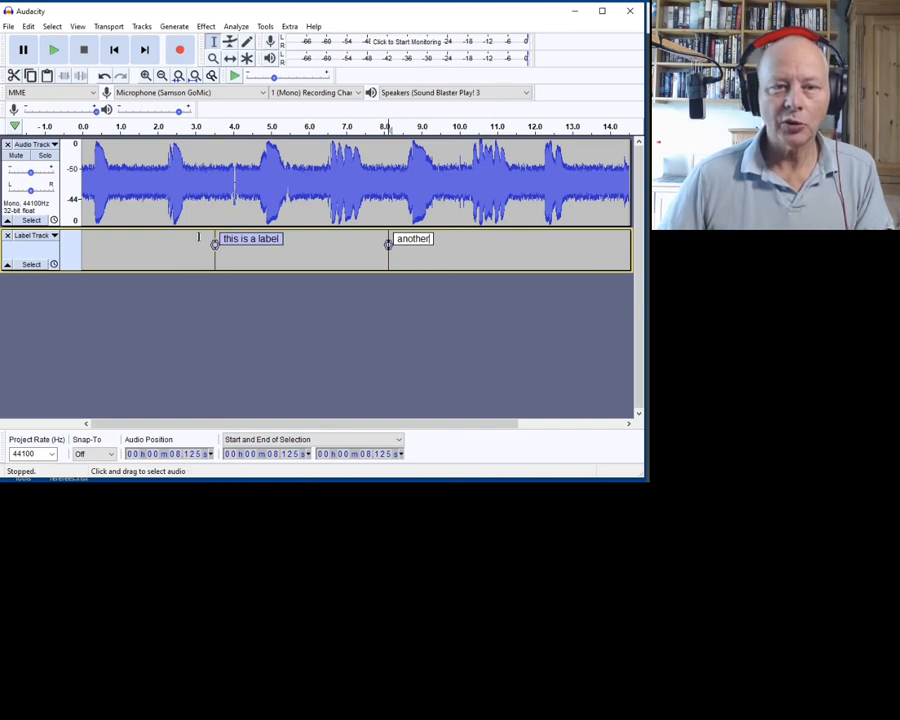
Step: Check the Sync-Lock Tracks option, delete the audio from about 5.5 to 7.7 seconds, and undo the deletion
click(142, 27)
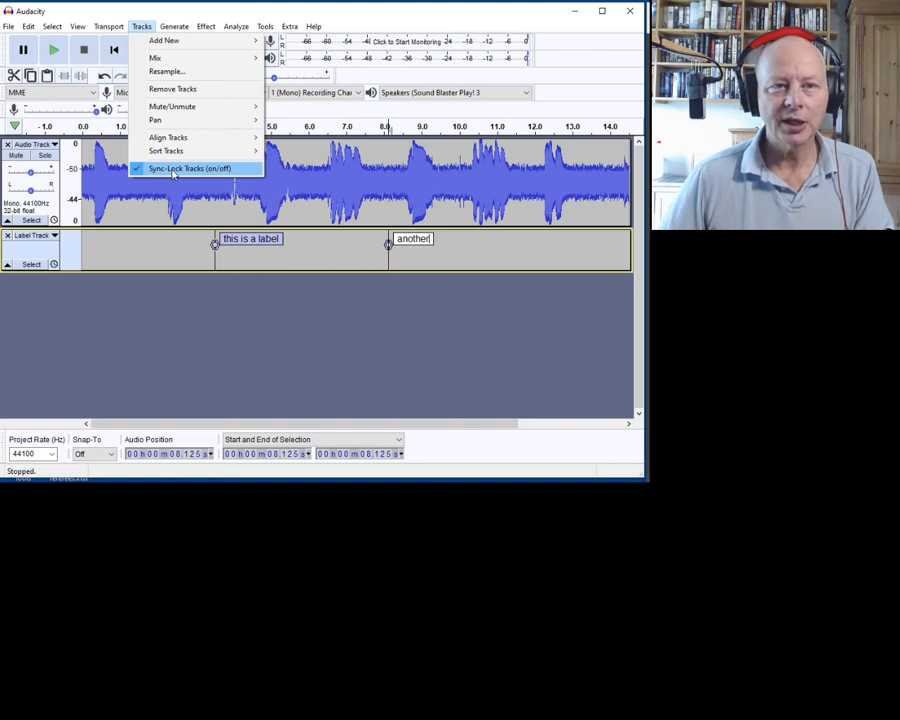
click(502, 255)
drag(292, 170, 372, 175)
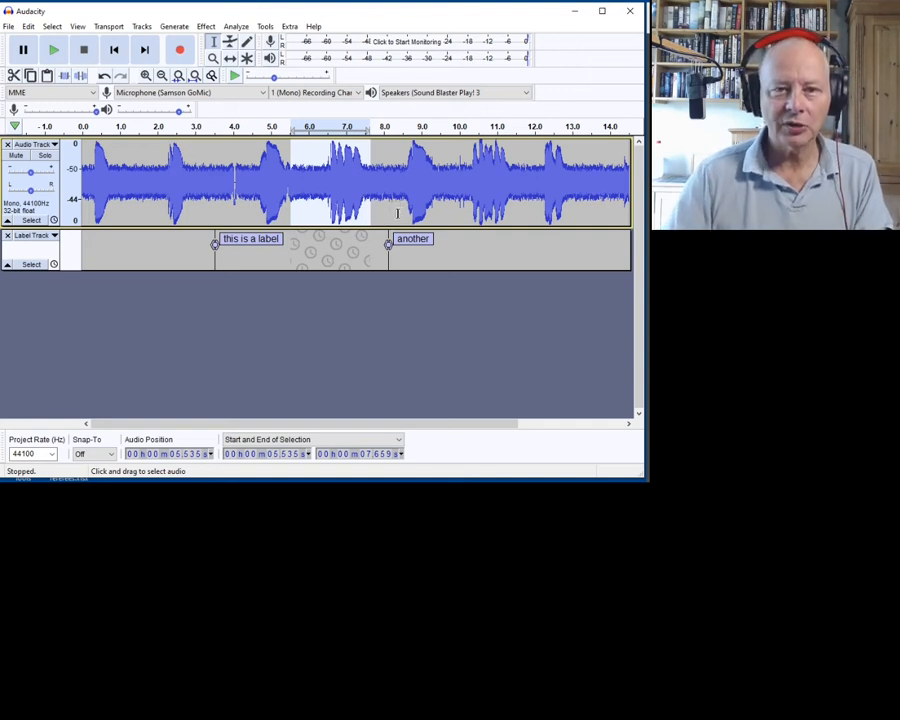
key(Delete)
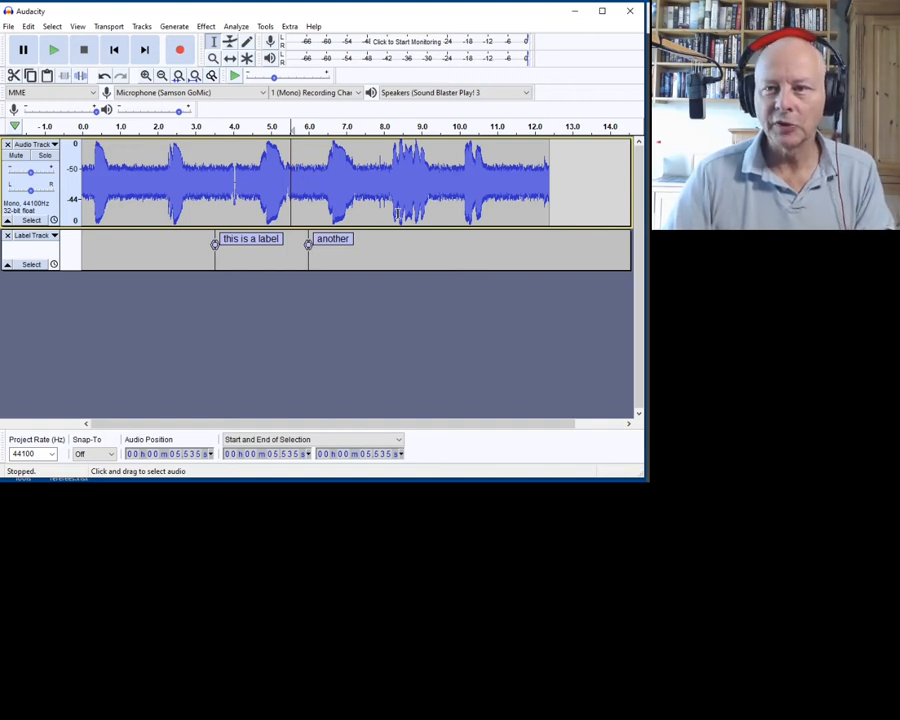
key(ctrl+z)
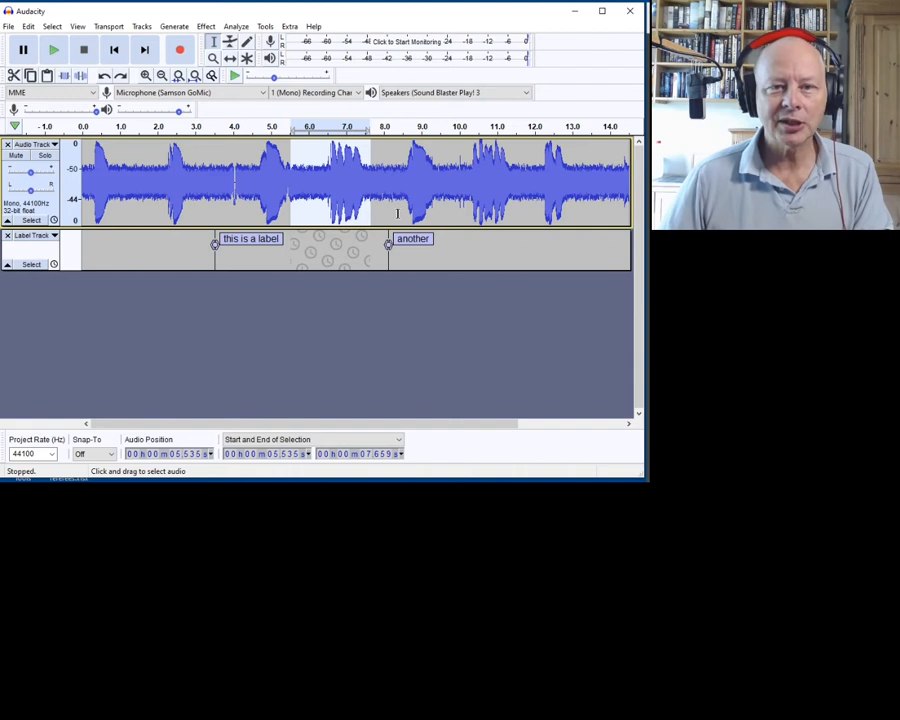
Step: Delete the labels "another" and "this is a label" in the label editor and remove the empty label track
click(389, 250)
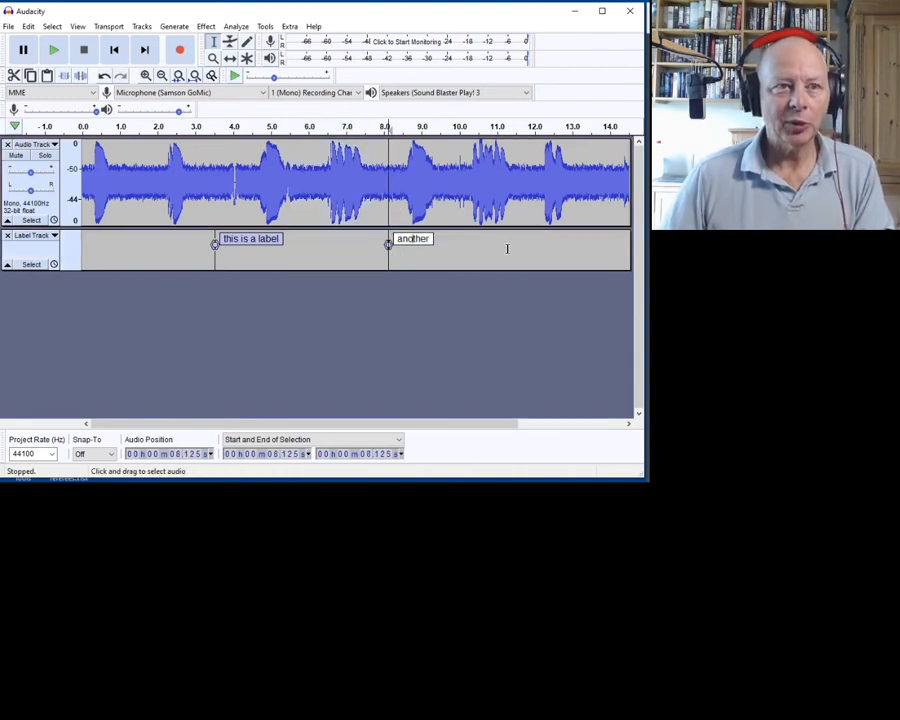
click(29, 27)
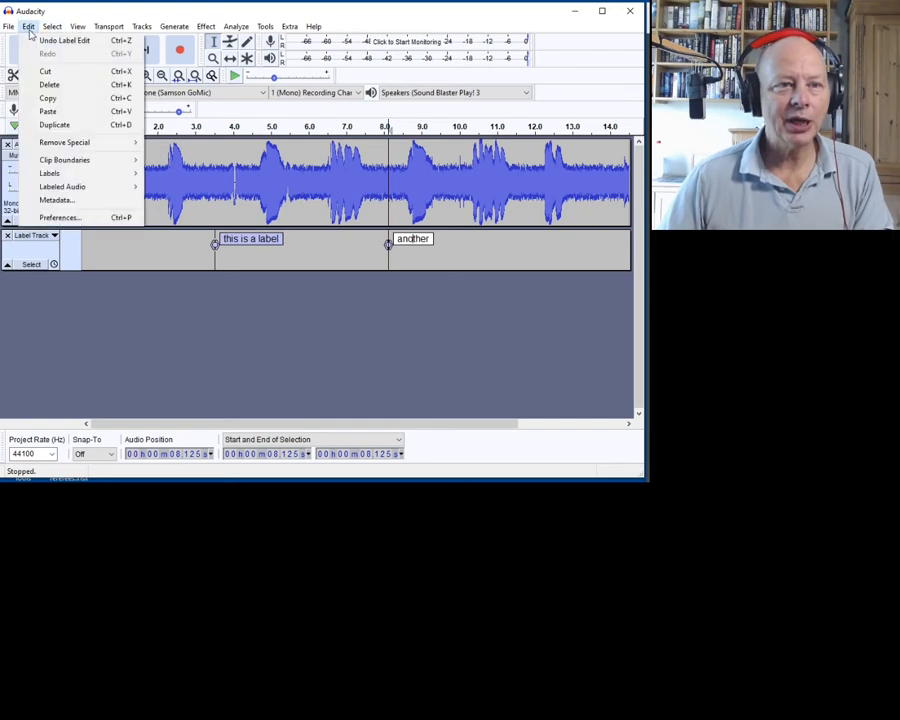
mouse_move(40, 173)
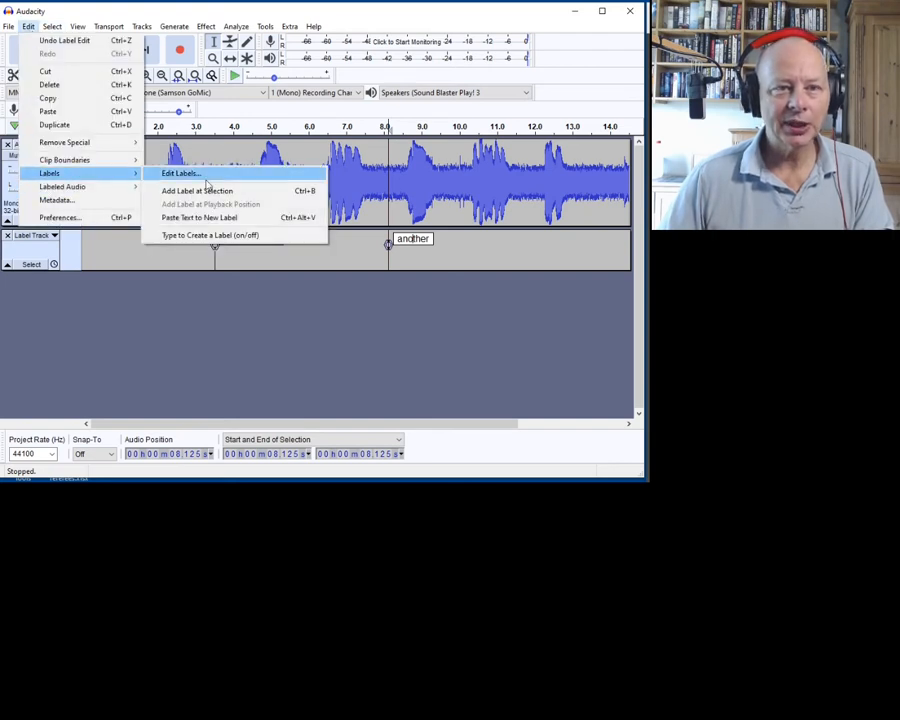
click(204, 177)
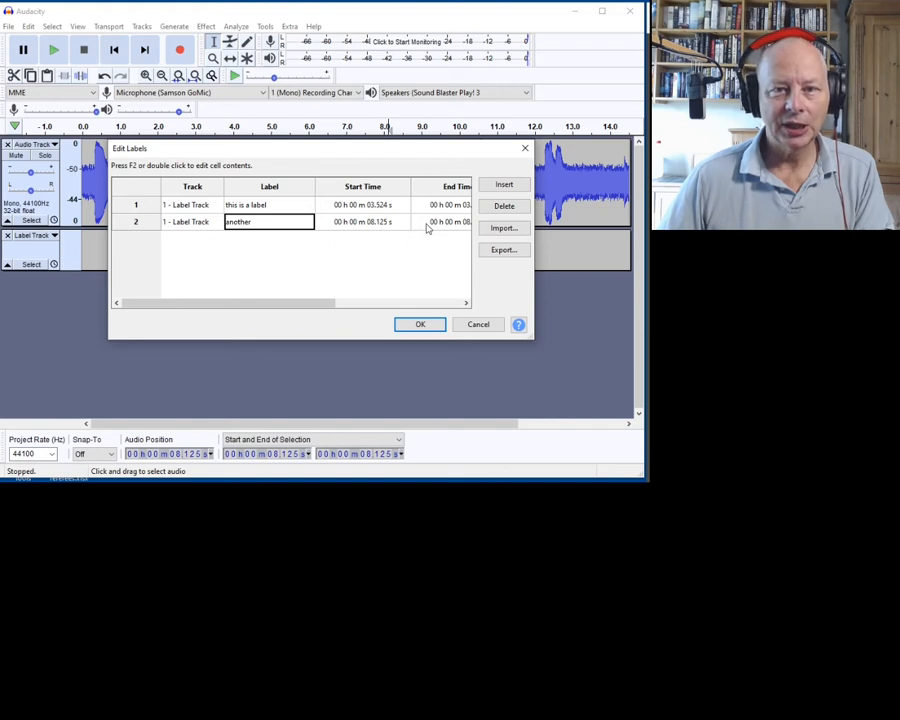
click(502, 206)
click(377, 208)
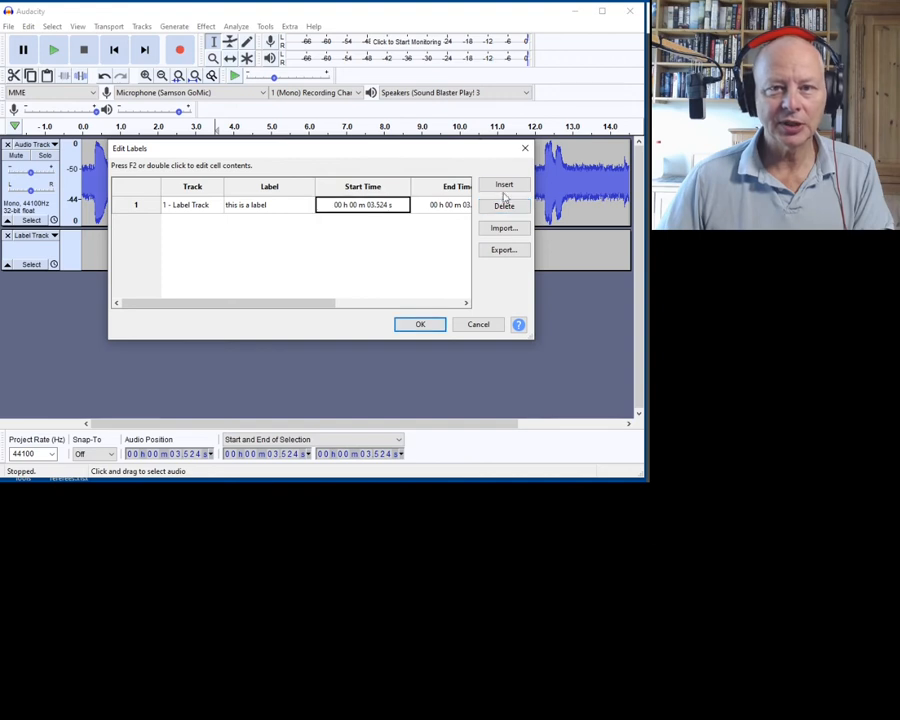
click(504, 206)
click(423, 324)
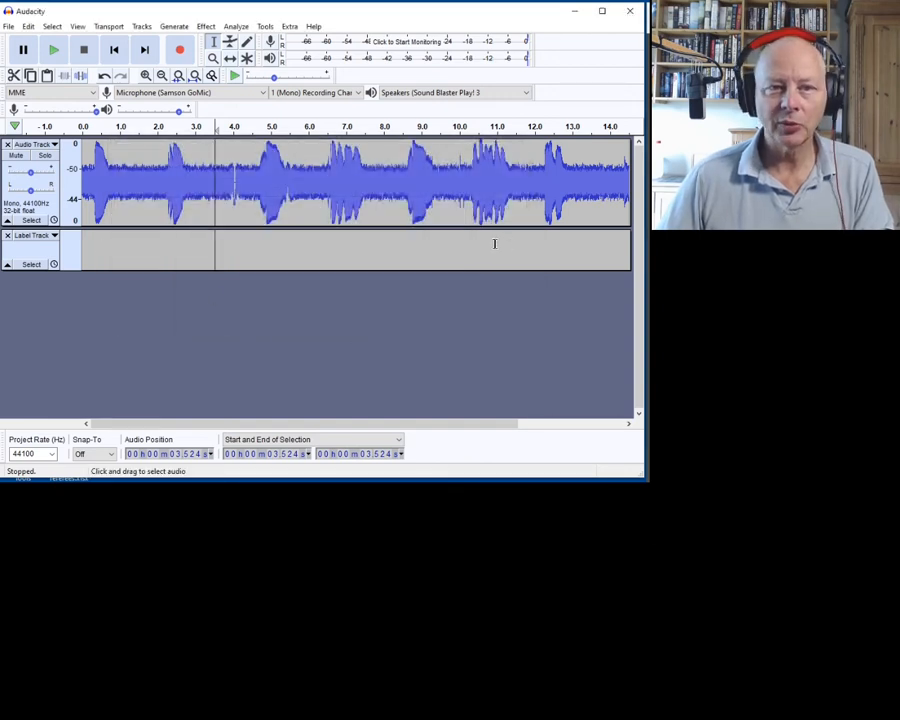
click(7, 236)
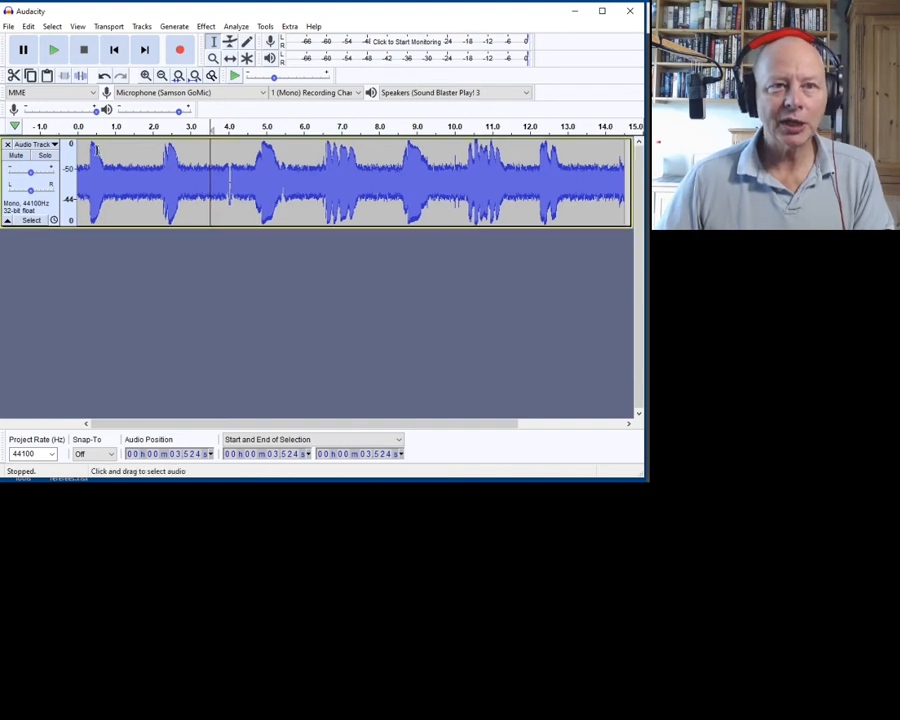
Step: Run Silence Finder on the whole audio track with level 30.0 dB, minimum silence 1.000 seconds and label placement 0.100 seconds
click(15, 208)
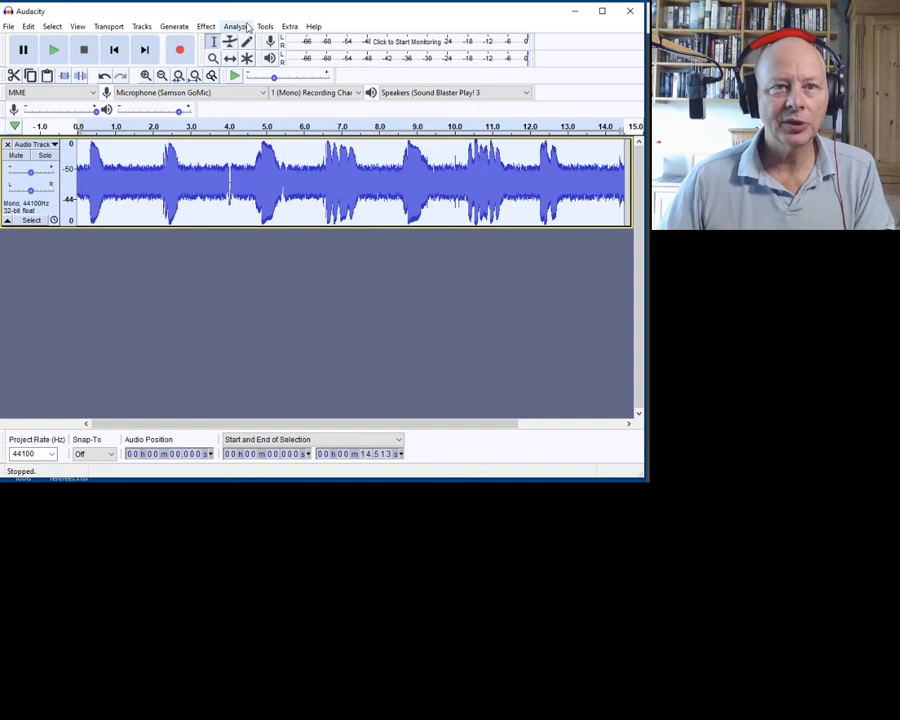
click(237, 26)
click(279, 102)
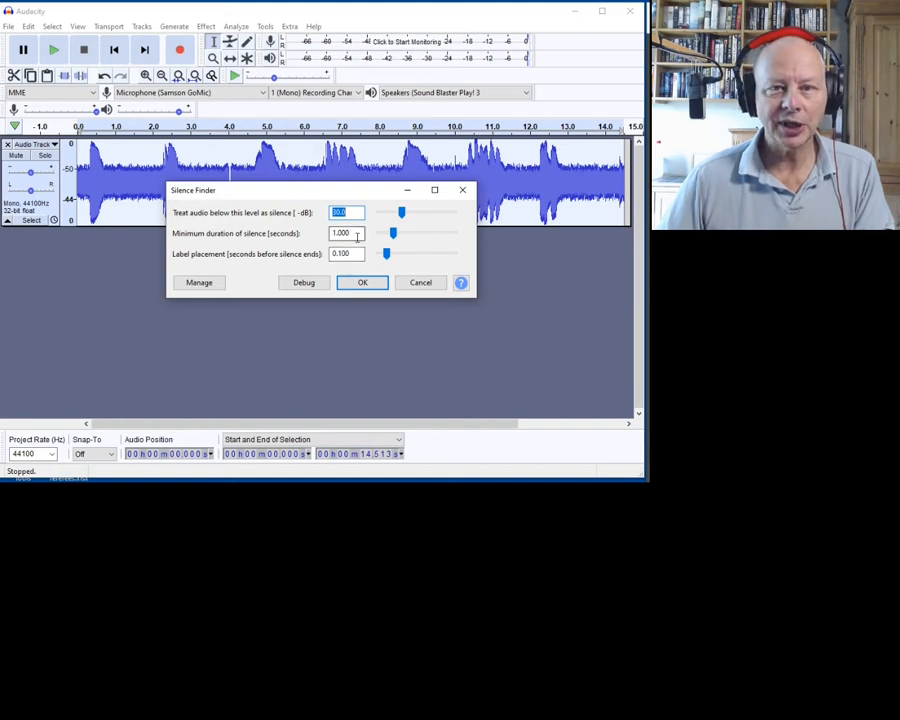
click(364, 283)
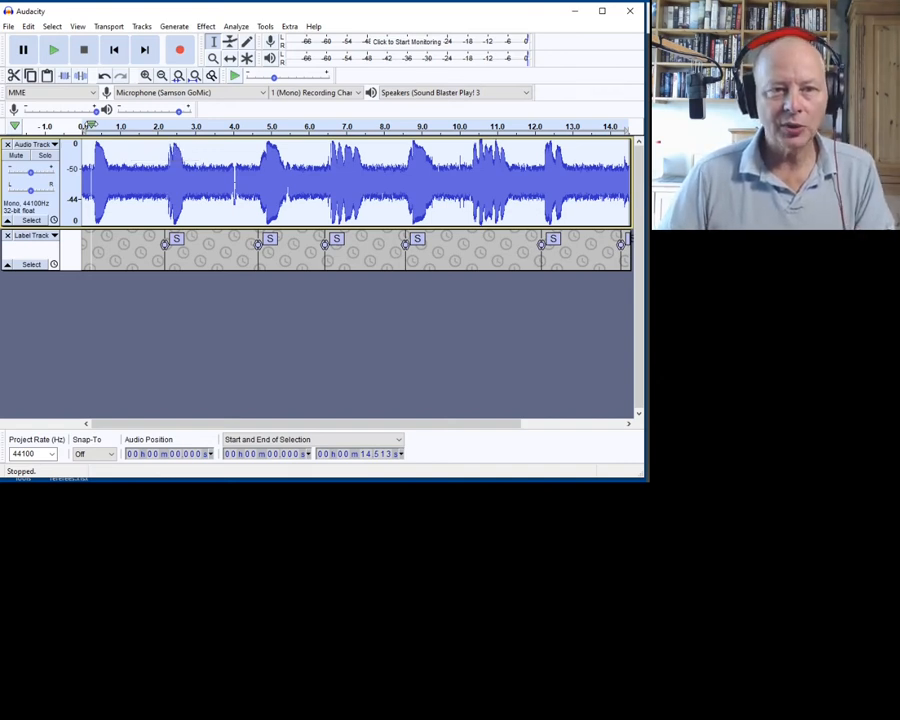
Step: Place the cursor near 8.6 seconds and jump between the silence labels back to the one at about 2.2 seconds
click(406, 180)
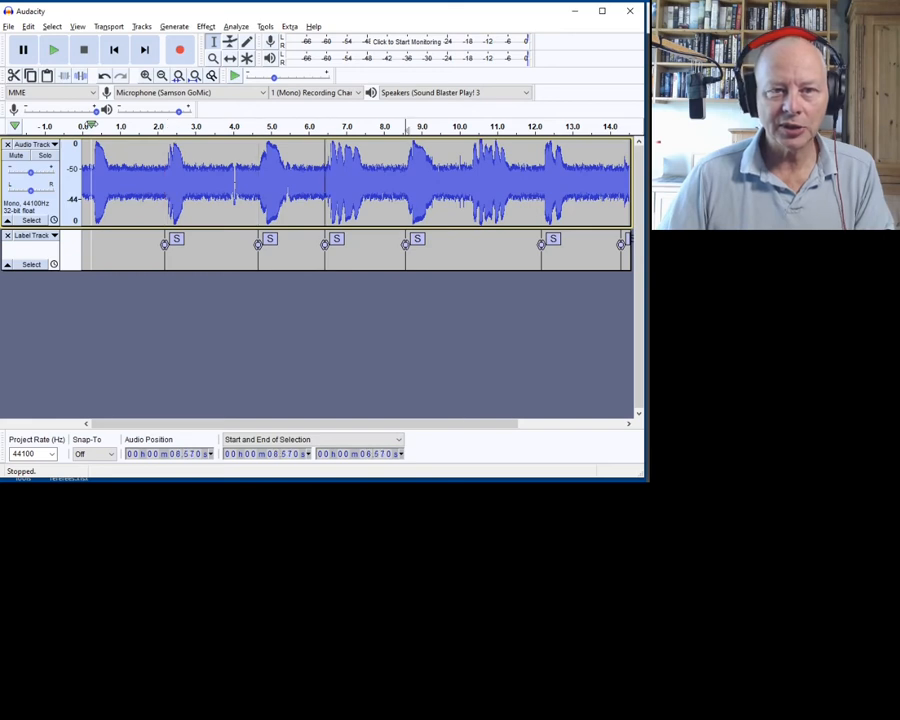
key(alt+Right)
key(alt+Left)
key(alt+Left)
key(alt+Left)
key(alt+Left)
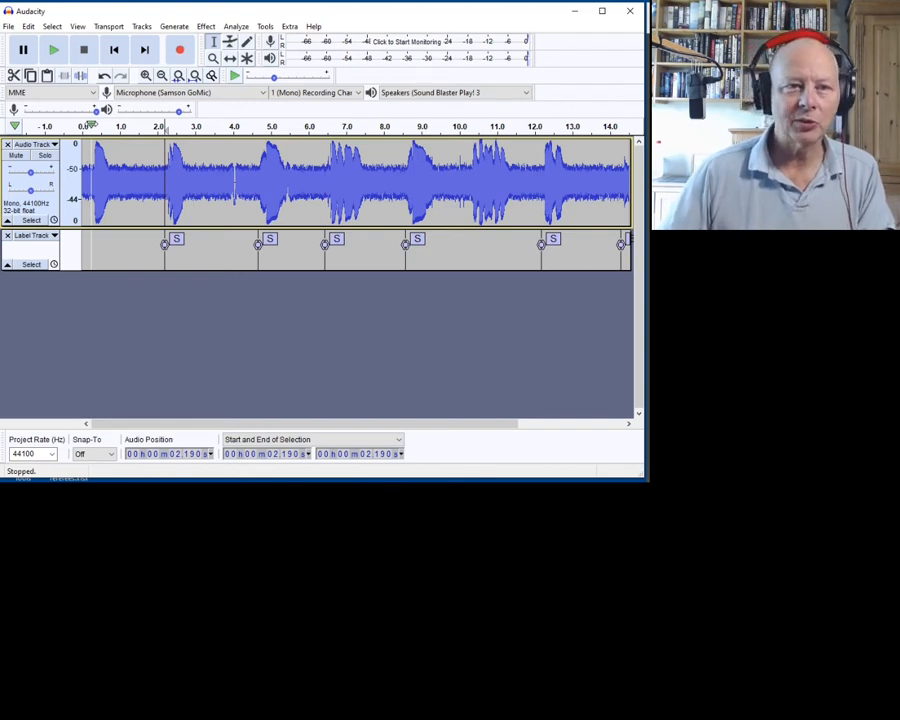
Step: Play the recording from near its start, jumping forwards and backwards between the silence labels during playback, and stop it
click(86, 123)
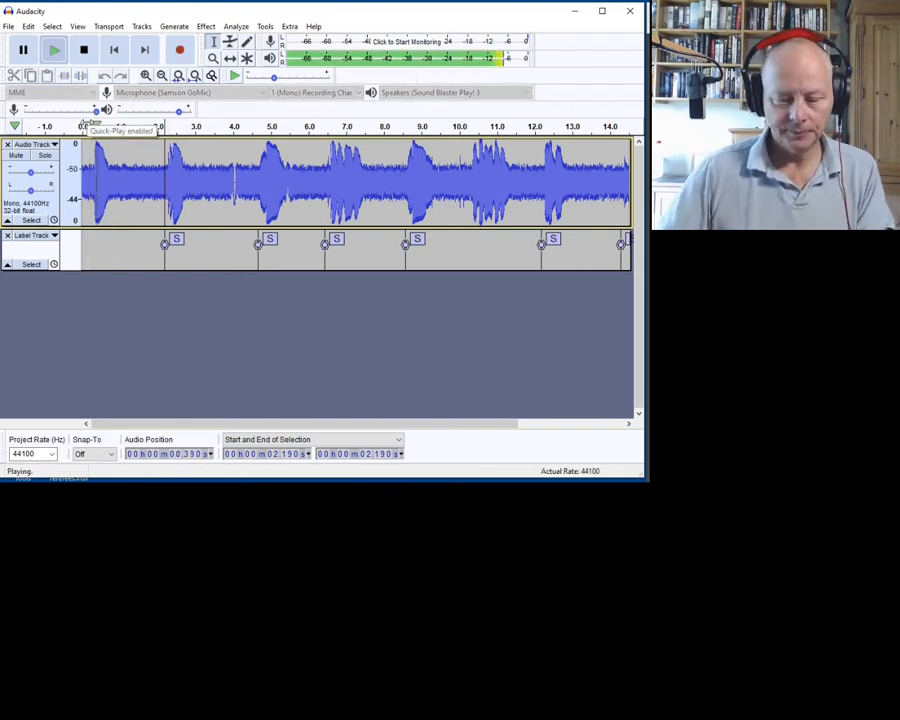
key(alt+Right)
key(alt+Right)
key(alt+Right)
key(alt+Right)
key(alt+Left)
key(alt+Left)
key(alt+Left)
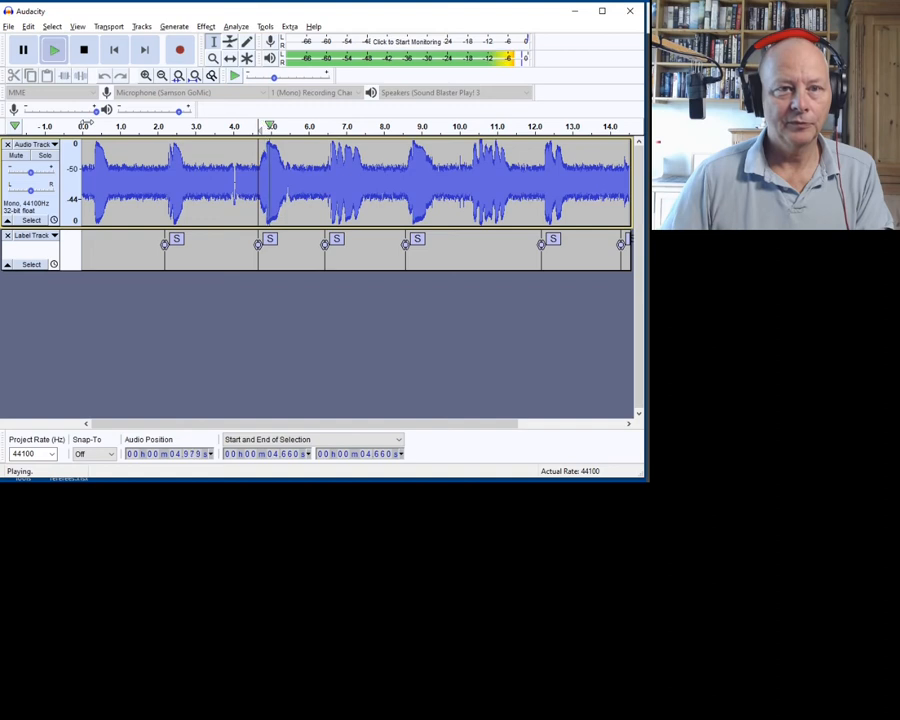
key(alt+Left)
key(alt+Left)
key(space)
key(p)
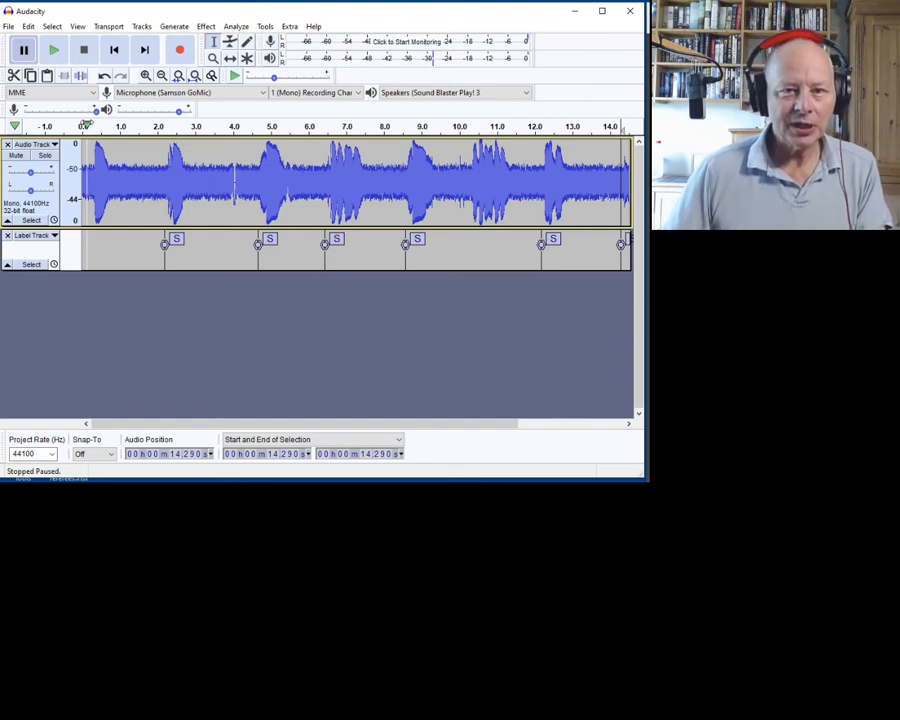
Step: Delete the label track holding the silence labels and add a new empty label track
click(7, 235)
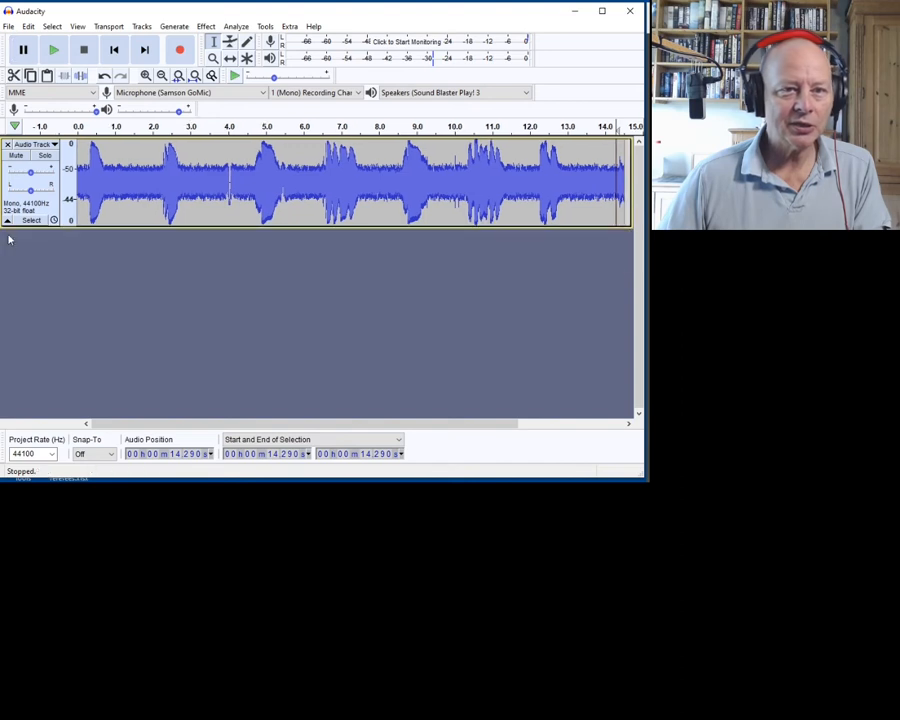
click(141, 26)
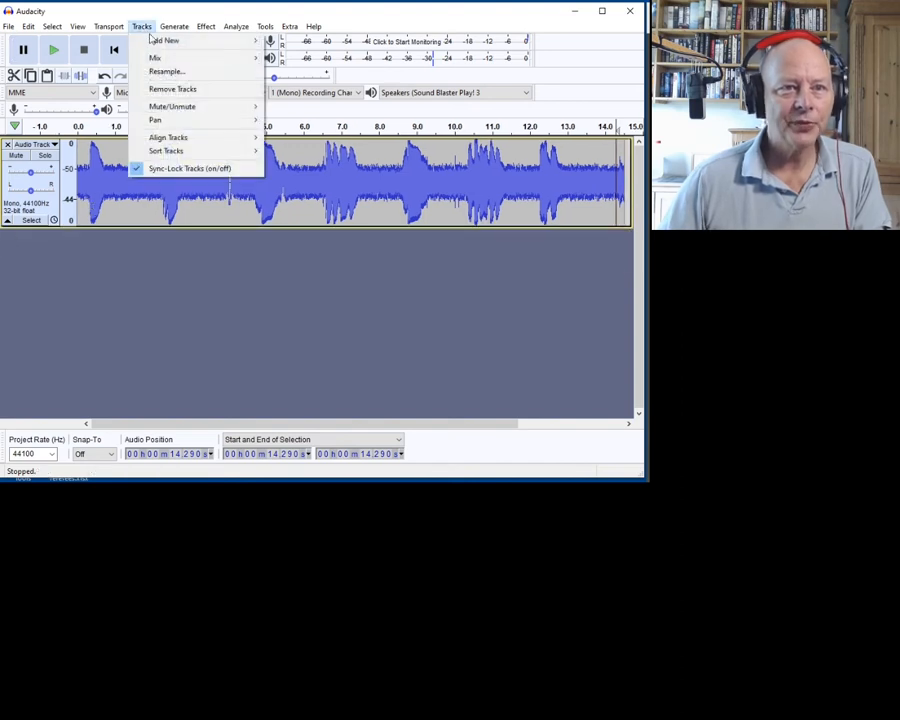
mouse_move(161, 42)
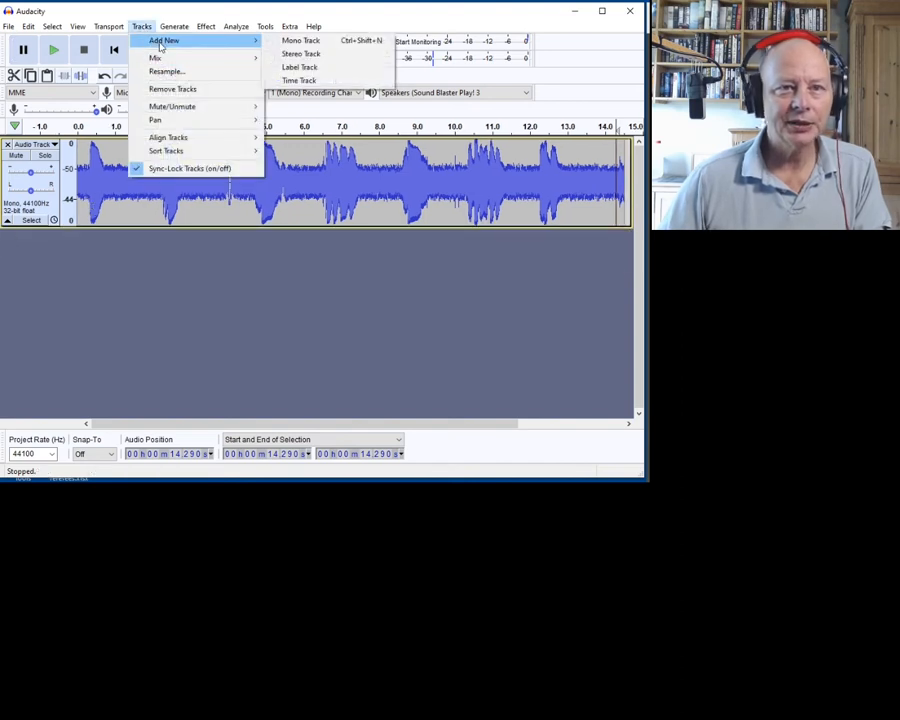
click(305, 67)
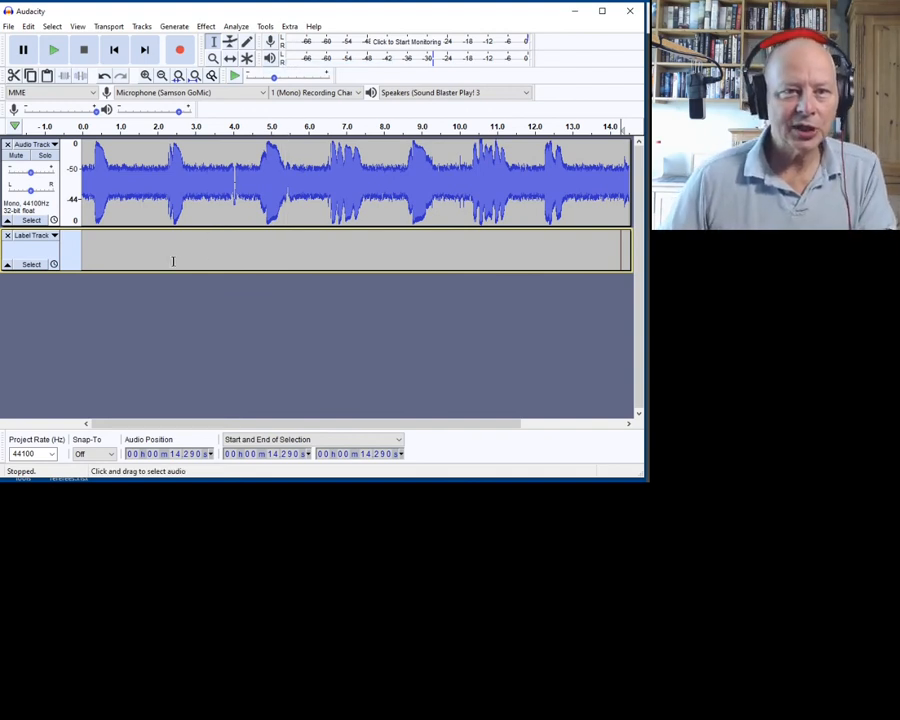
Step: Play from about 2 seconds, pause, and add a point label reading missing "three" at about 3.8 seconds
click(160, 127)
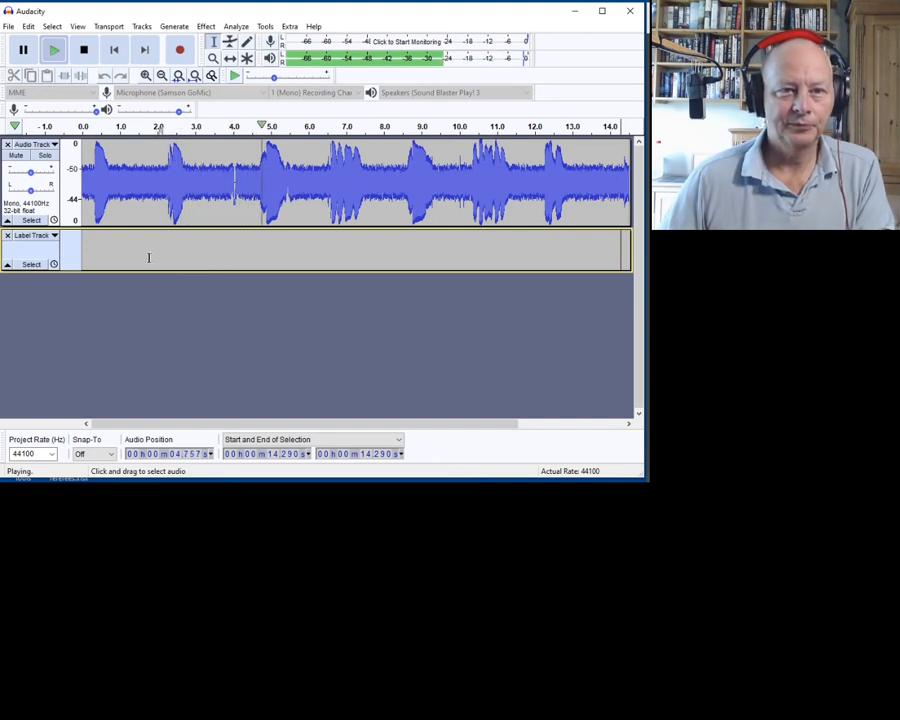
key(p)
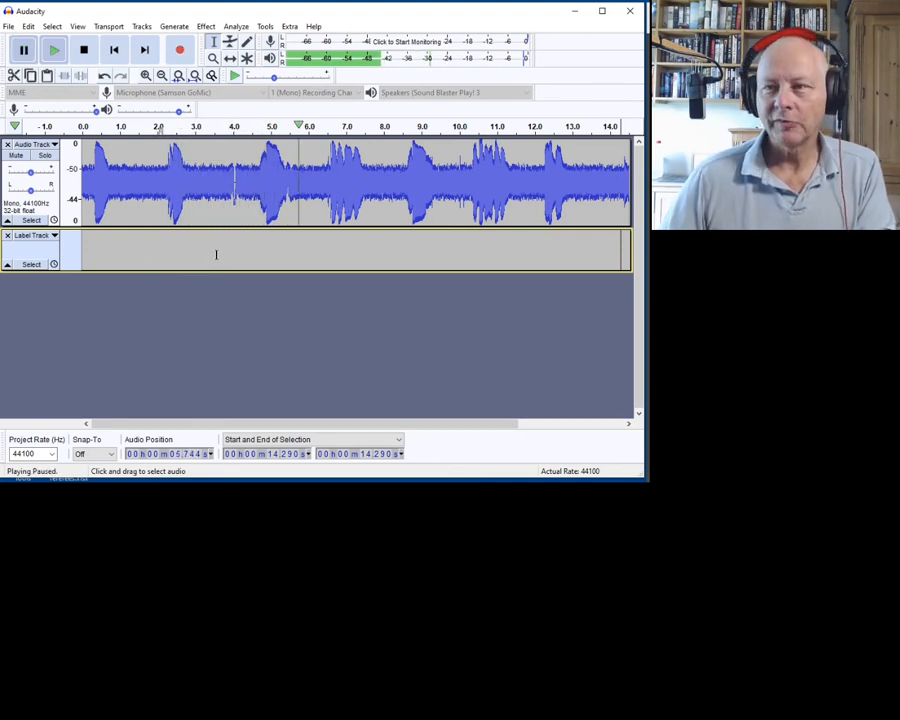
click(226, 180)
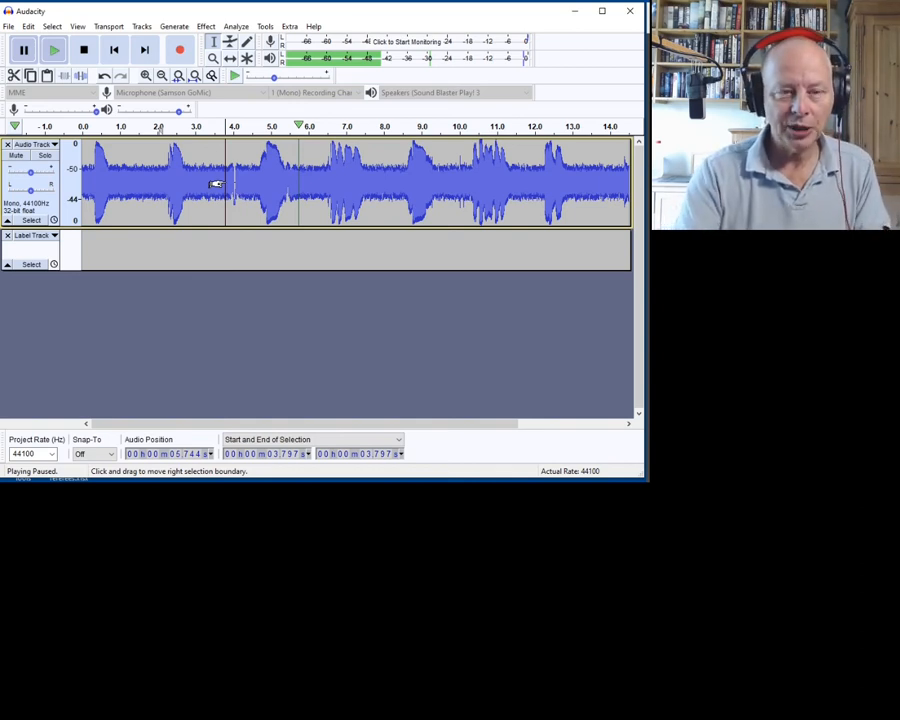
key(ctrl+b)
text(missing)
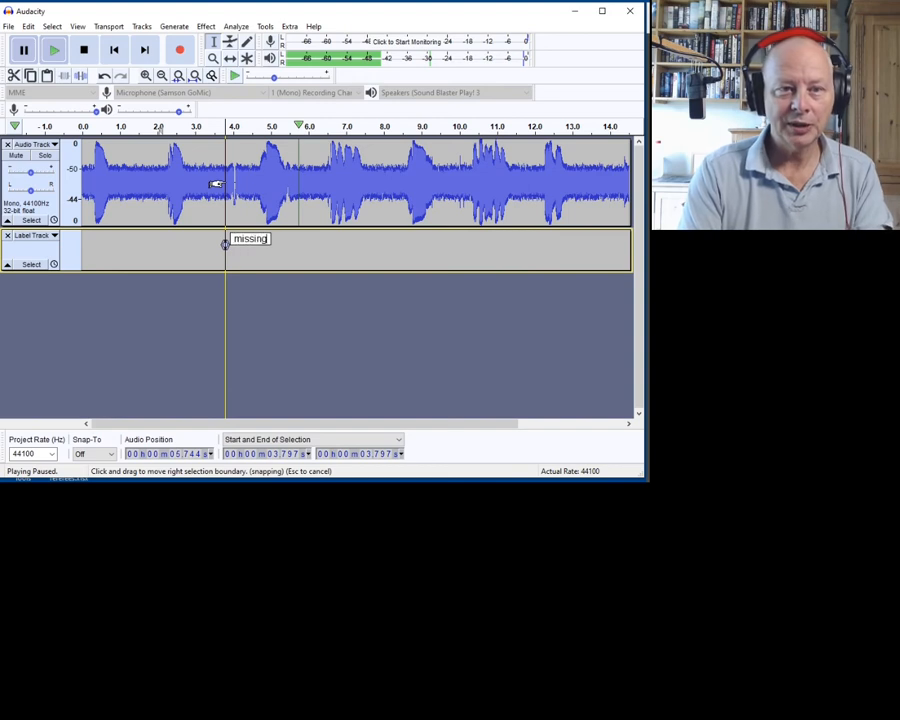
text( "lhree")
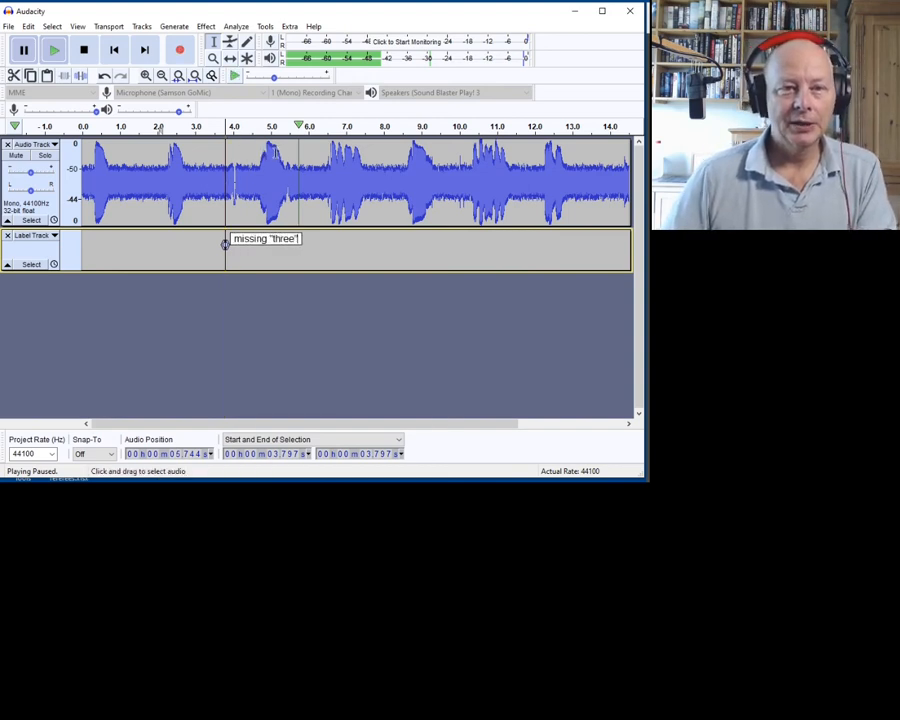
Step: Resume and stop playback, and label the audio from about 6.2 to 7.8 seconds as "superfluous"
text(p)
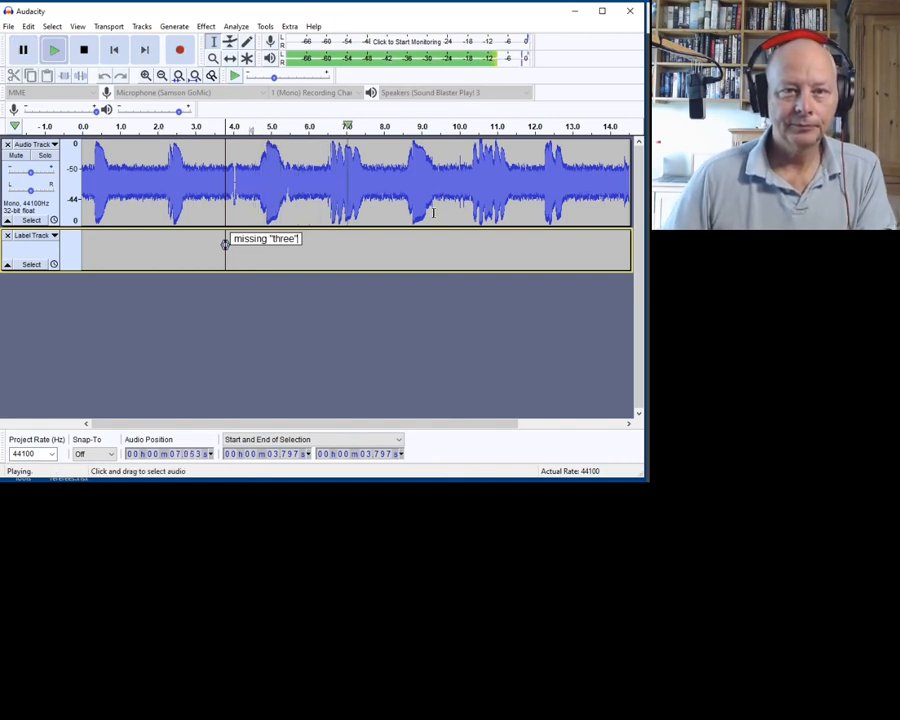
click(320, 174)
key(space)
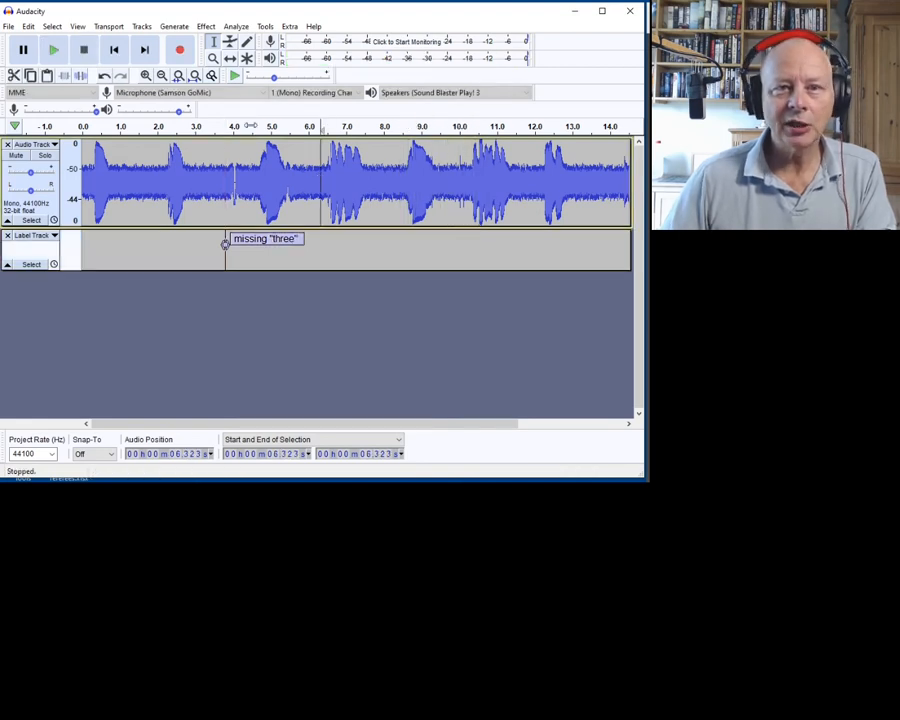
drag(317, 176, 377, 178)
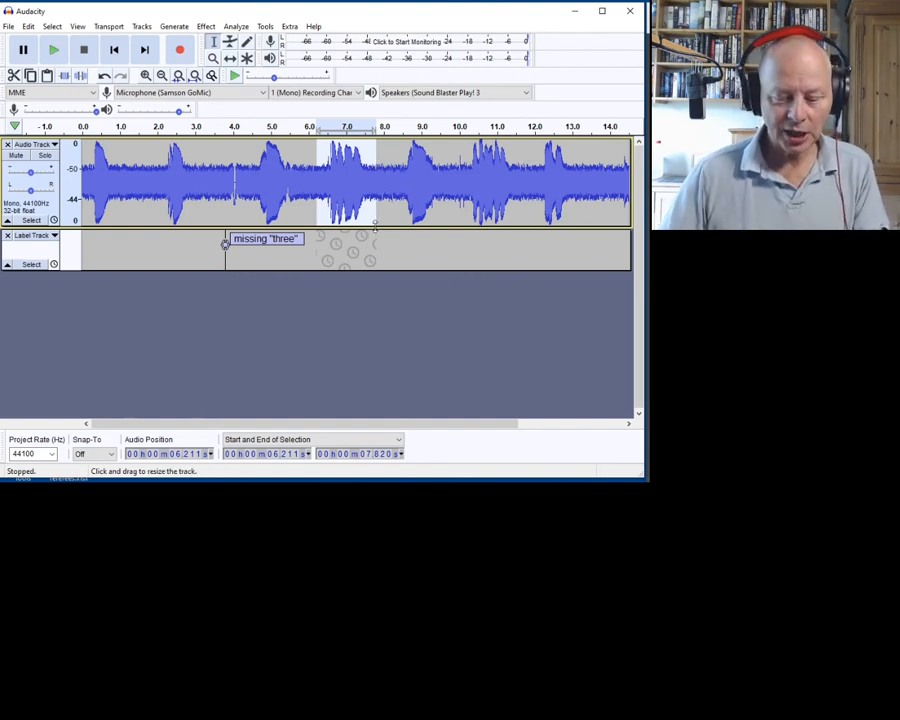
key(ctrl+b)
text(superfluous)
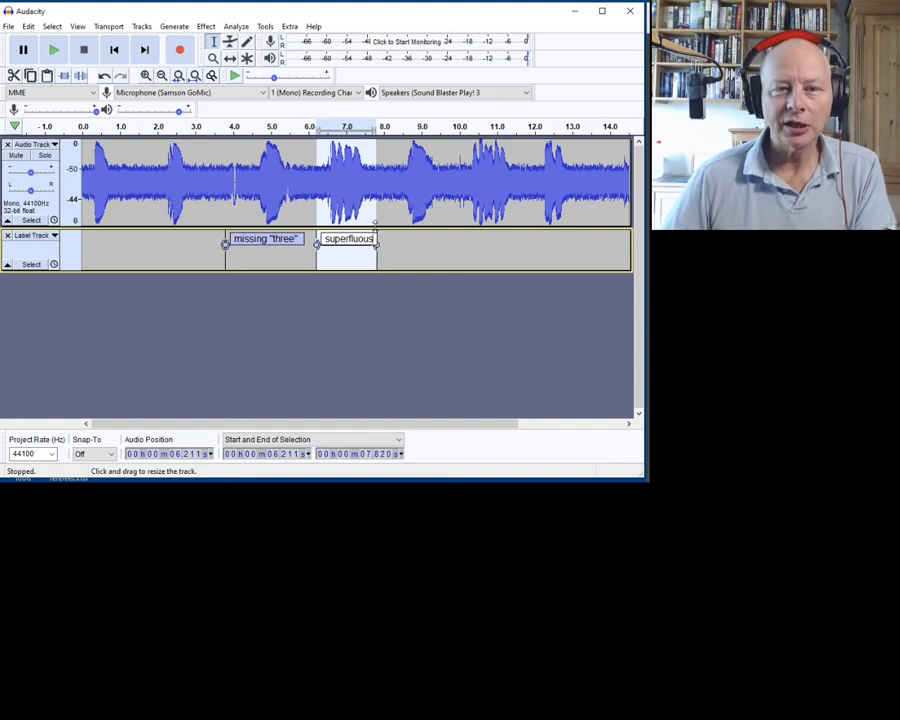
click(435, 261)
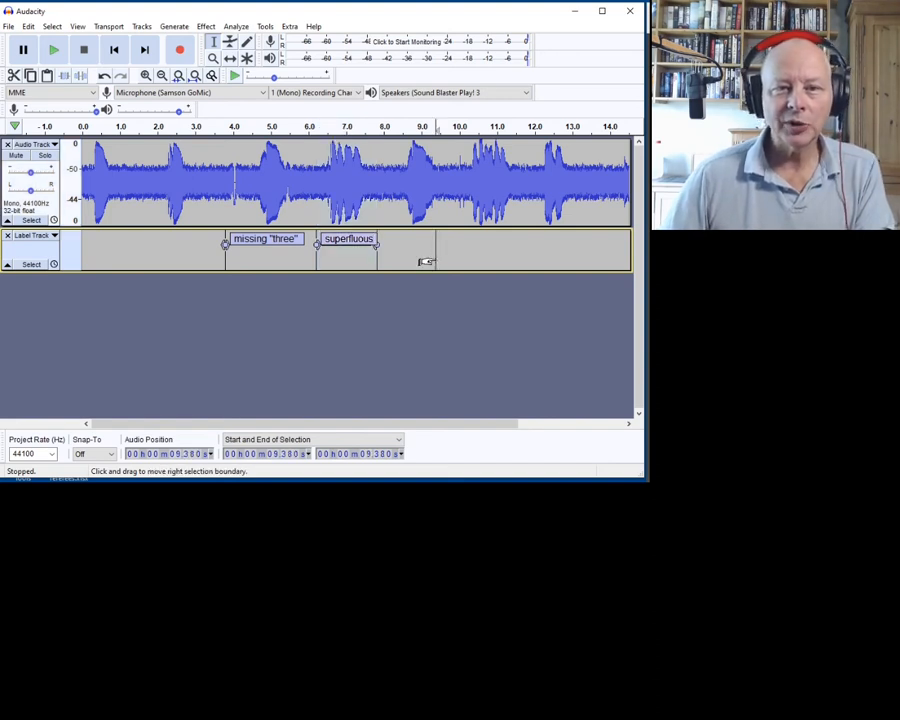
Step: Select the "superfluous" label and adjust its boundaries to run from about 6.24 to 7.76 seconds
click(348, 239)
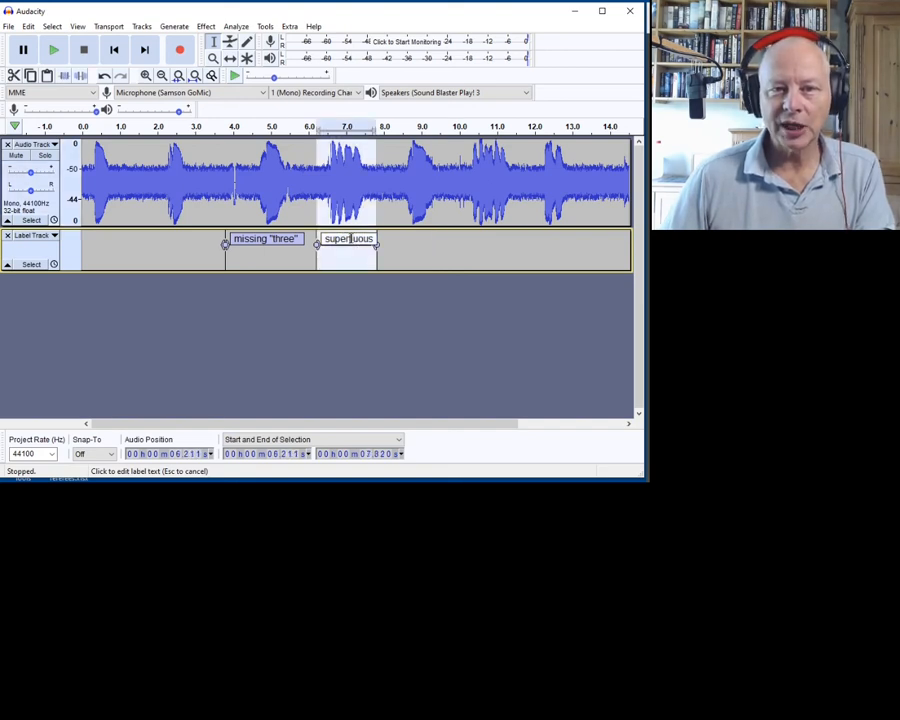
mouse_move(376, 247)
mouse_down()
mouse_move(384, 248)
mouse_move(374, 247)
mouse_up()
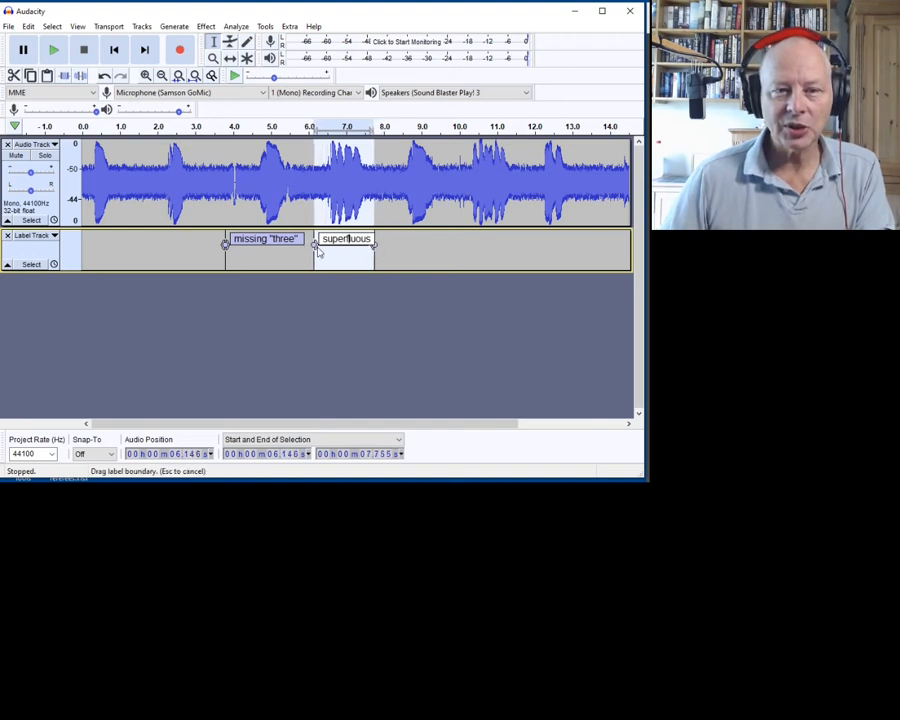
drag(318, 251, 318, 251)
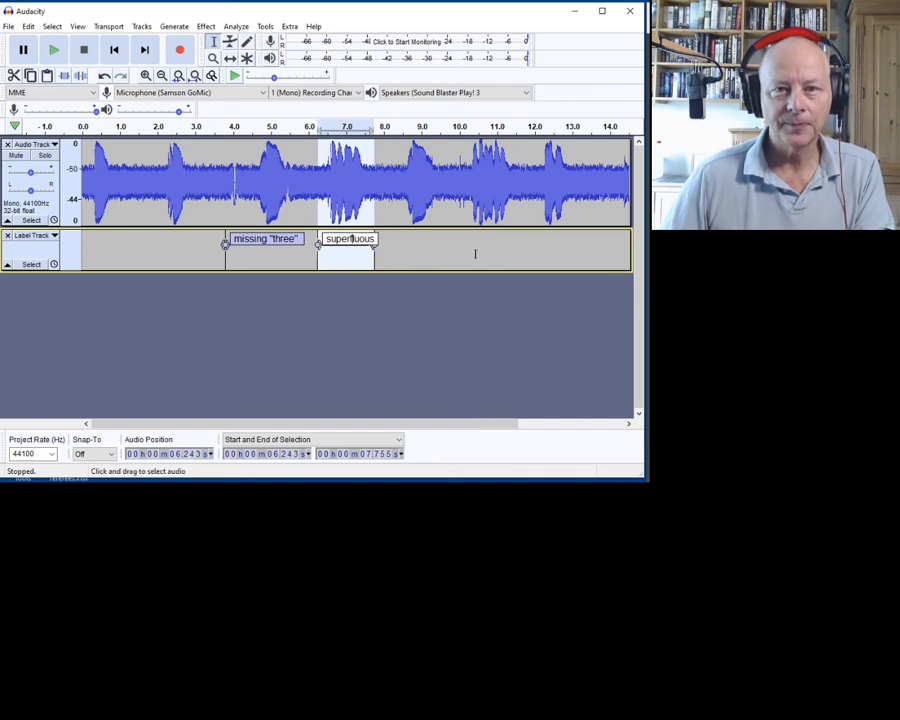
Step: Play further into the recording, stop, and label the audio from about 10.1 to 11.6 seconds as "superfluous"
key(space)
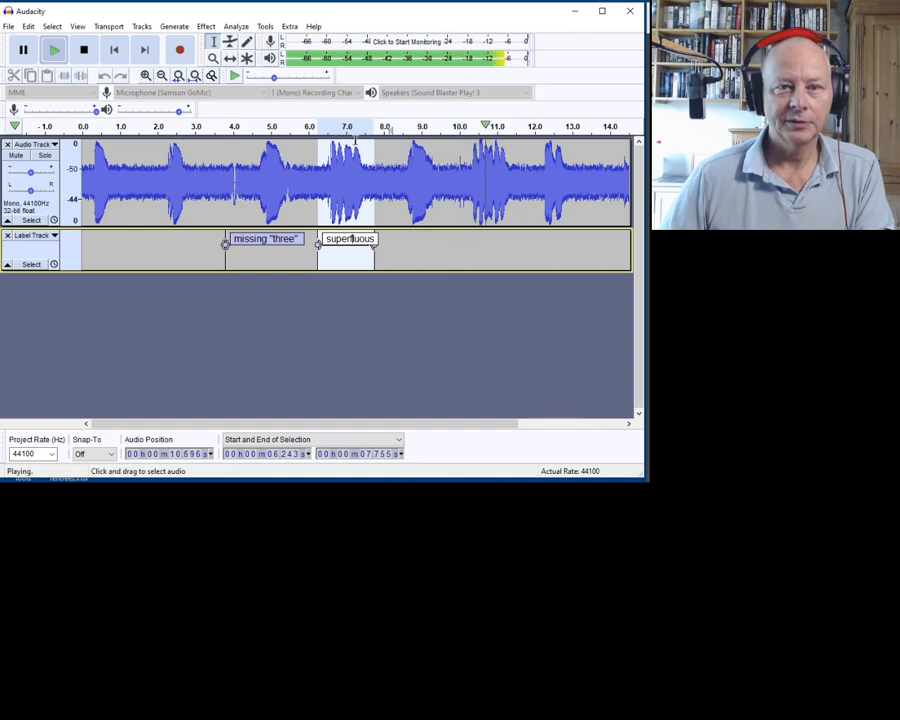
click(410, 184)
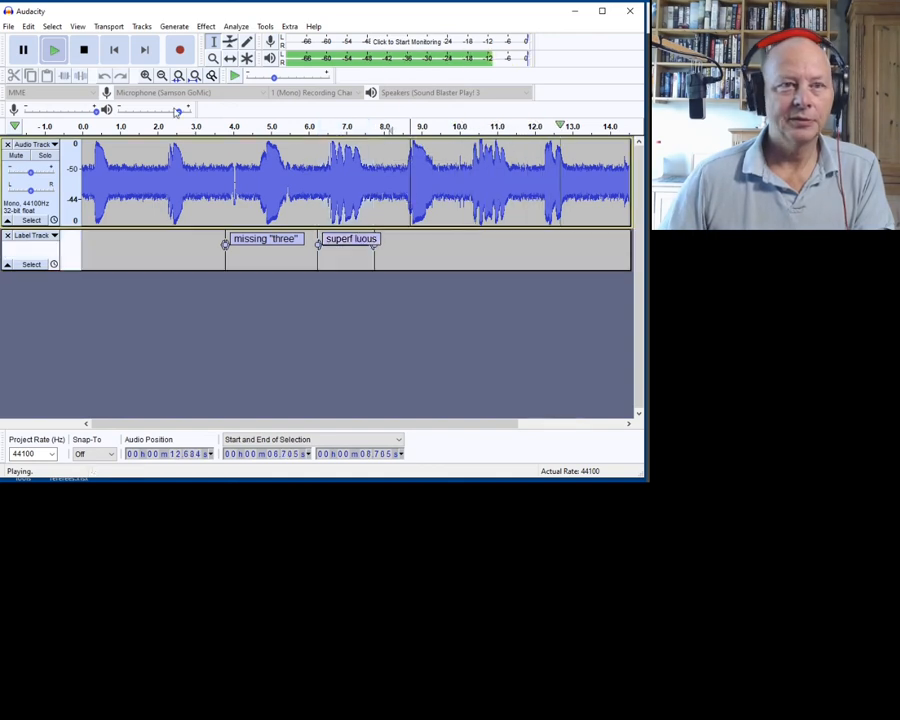
key(space)
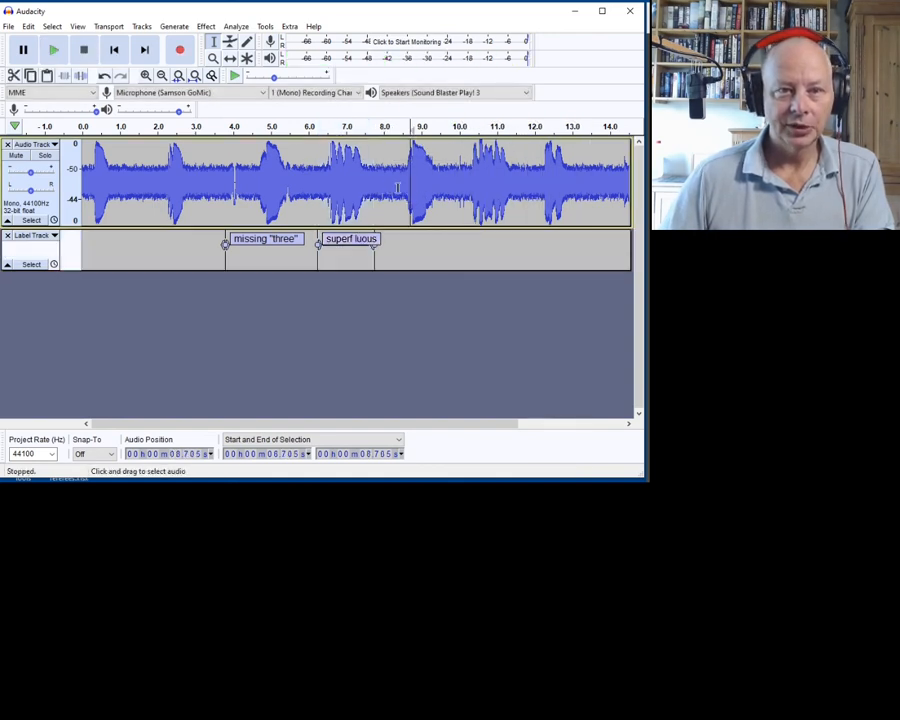
drag(464, 175, 519, 175)
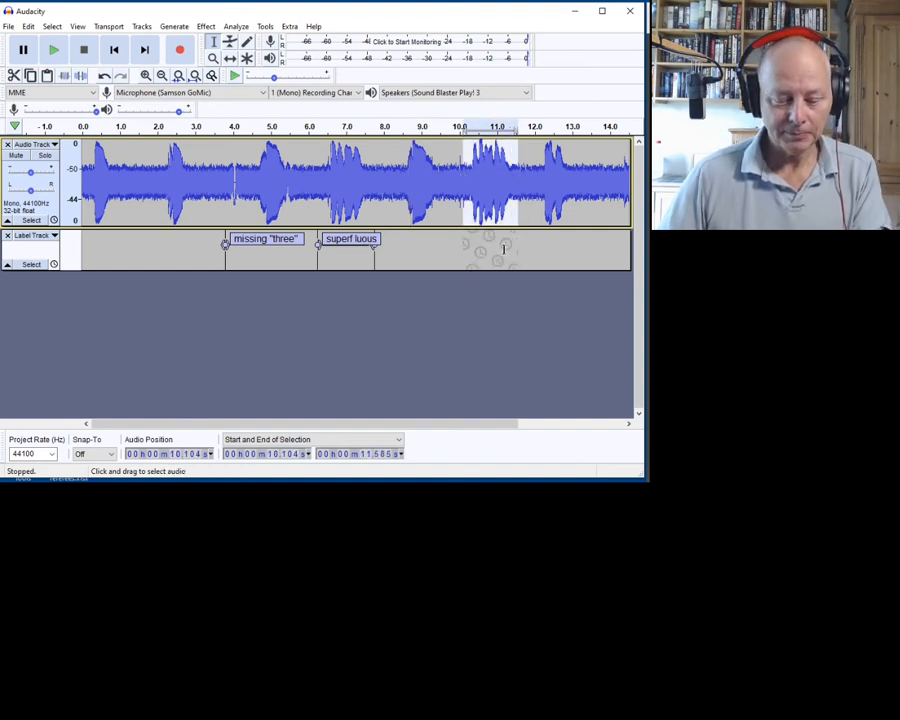
key(ctrl+b)
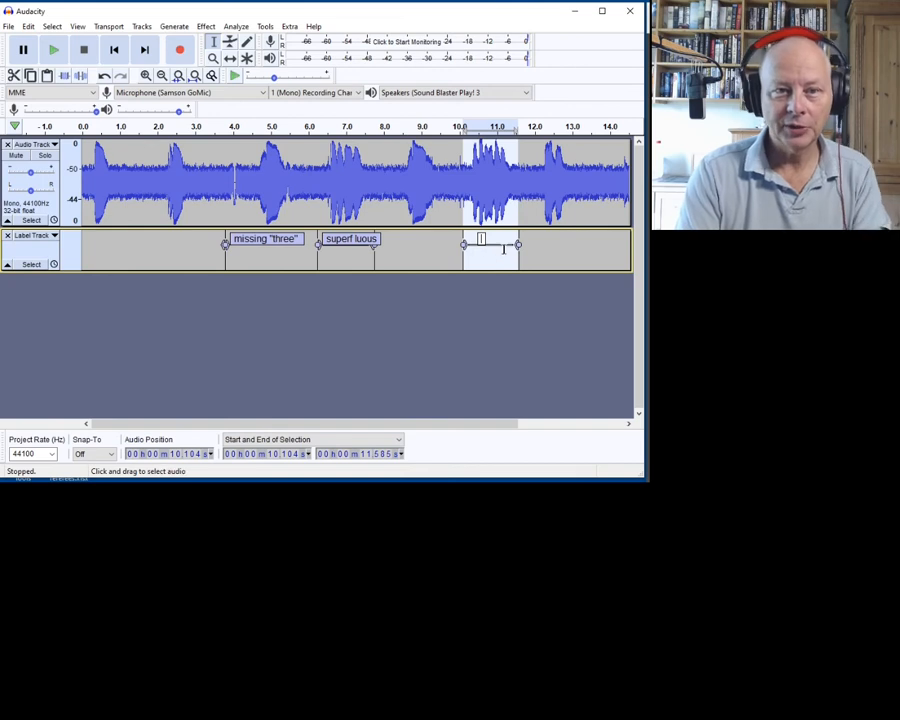
text(superfl)
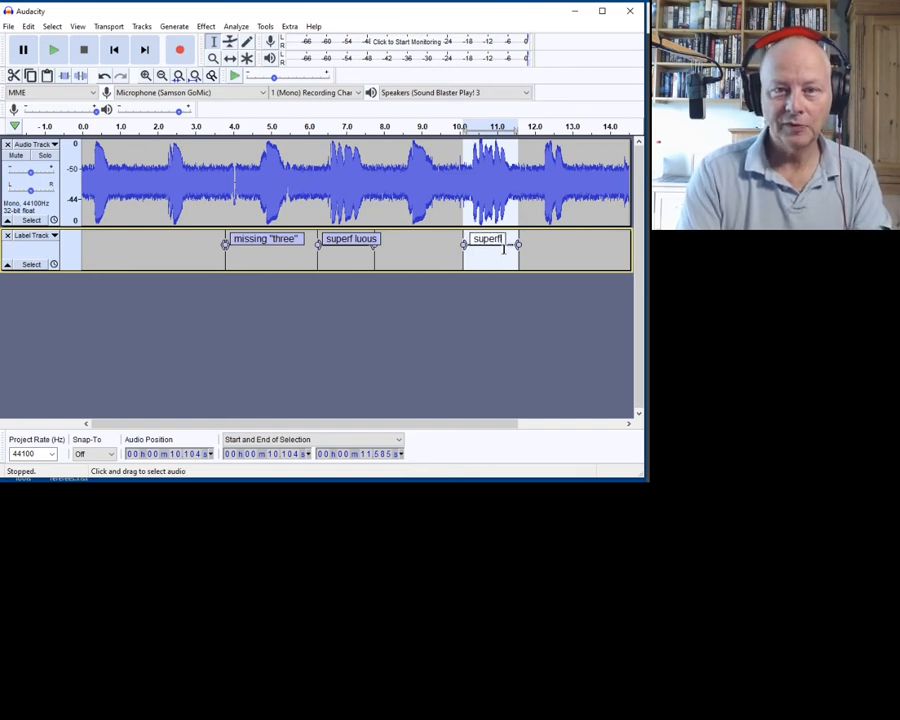
text(uous)
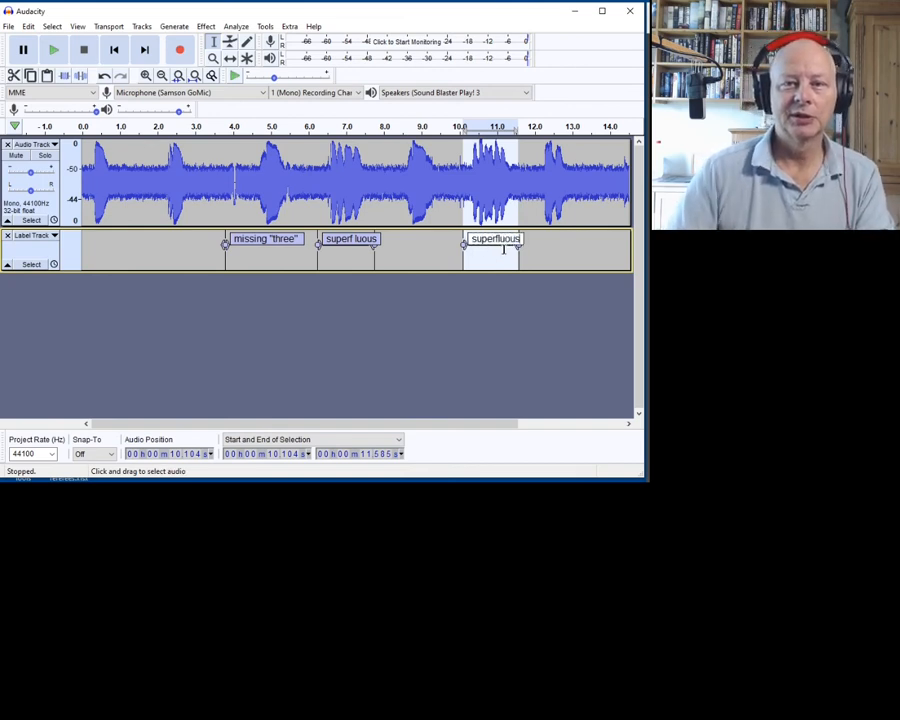
Step: Select the regions of the two superfluous labels in turn, and place the cursor at about 6.8 seconds
click(342, 239)
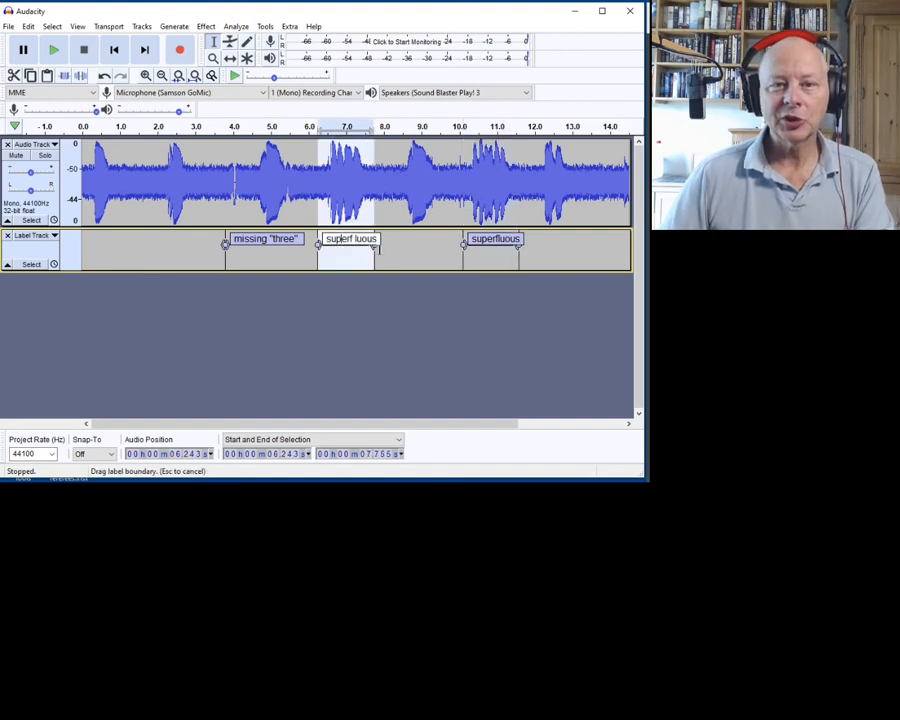
click(494, 240)
click(339, 257)
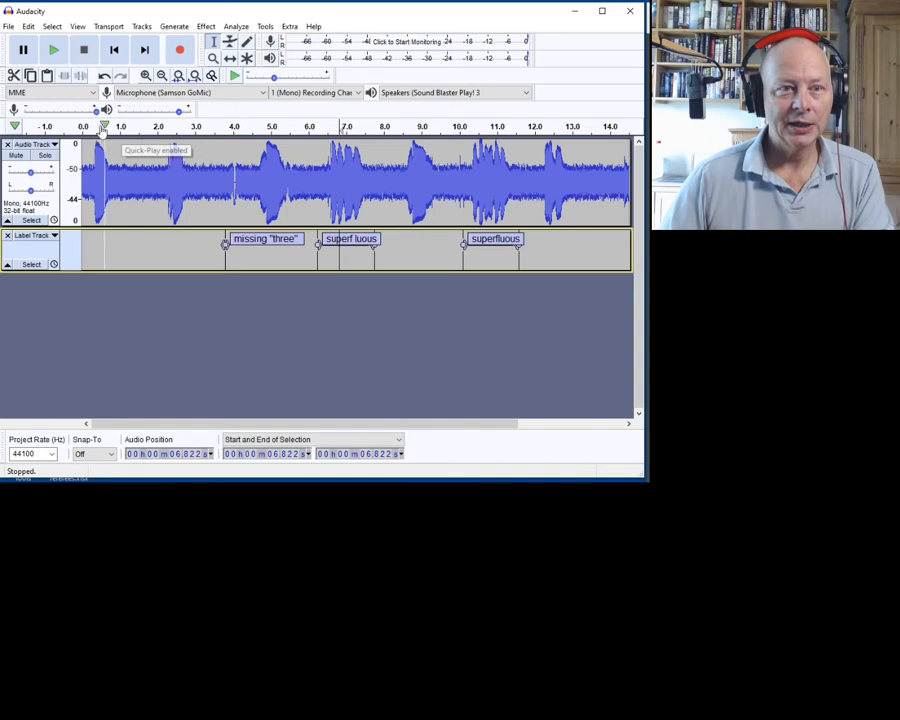
Step: Play the recording, pause it after the last phrase, and add a point label reading Missing "the" at about 12.0 seconds
click(88, 127)
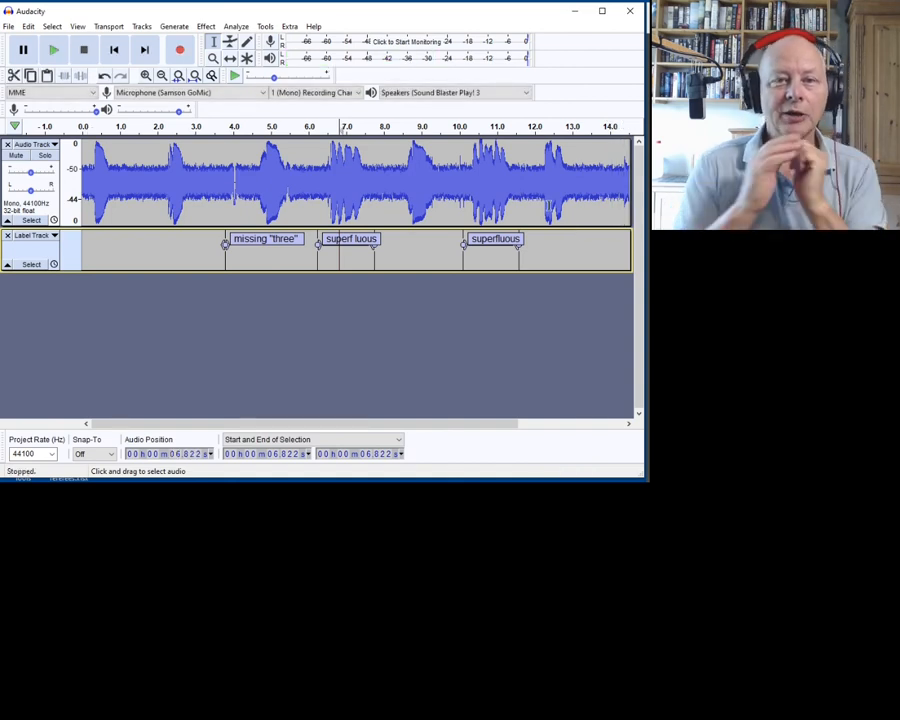
click(528, 175)
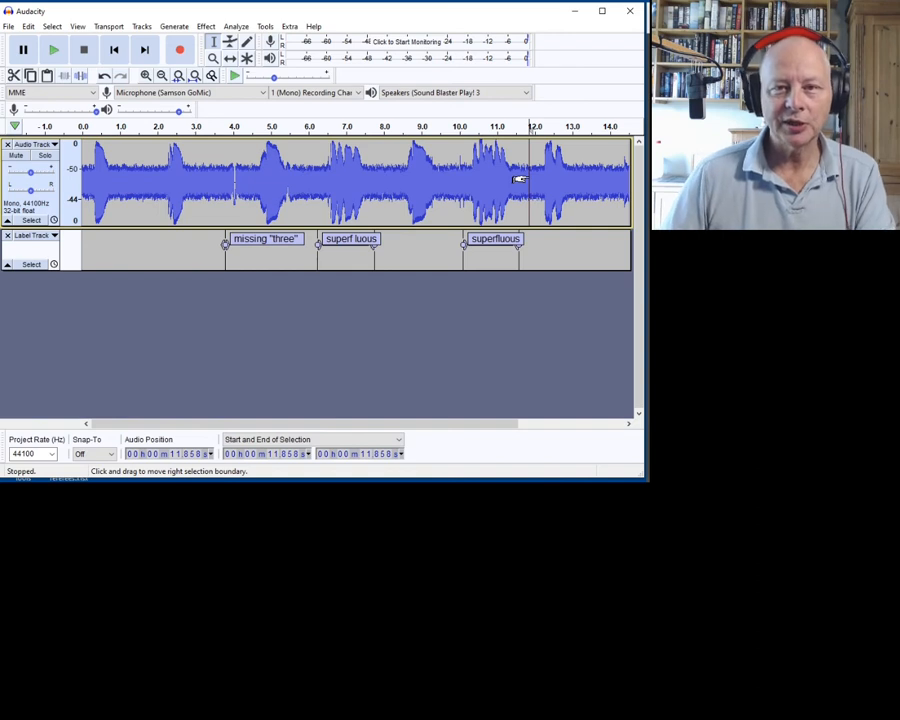
click(534, 130)
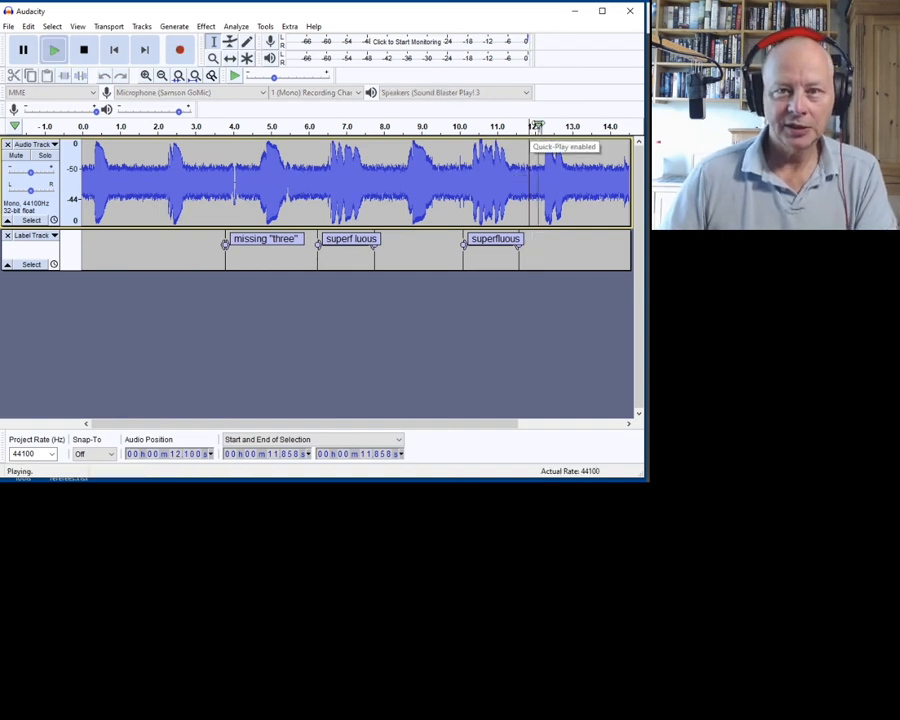
key(p)
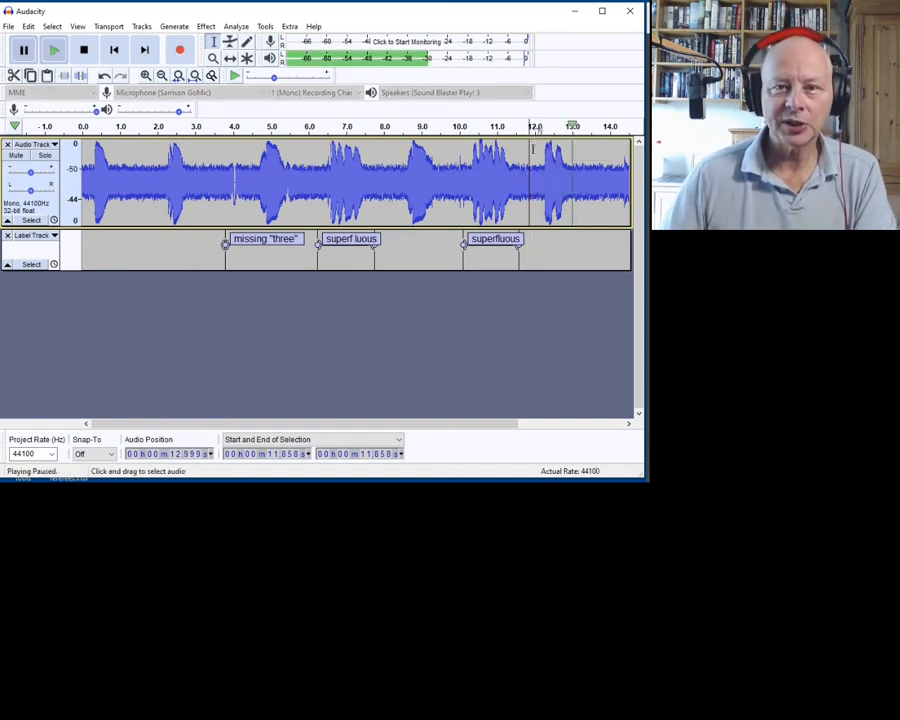
click(534, 158)
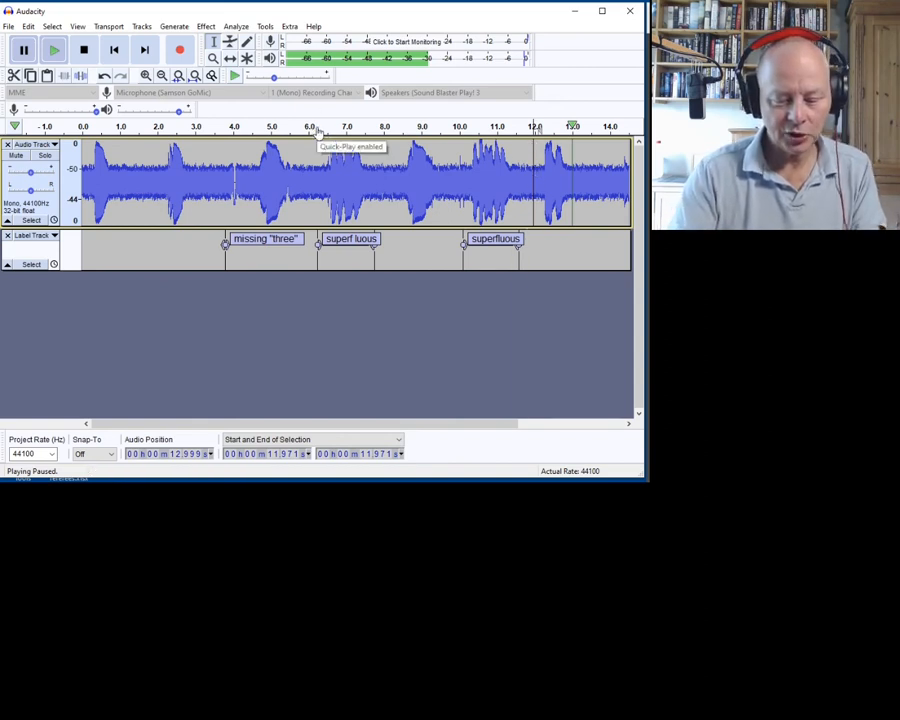
key(ctrl+b)
text(Missing "the")
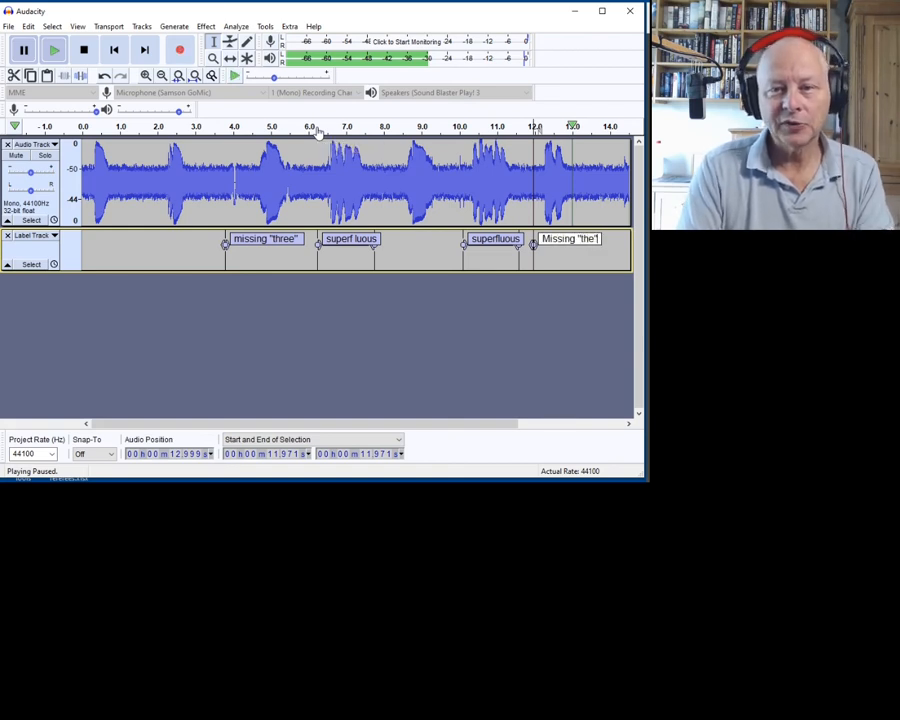
key(Return)
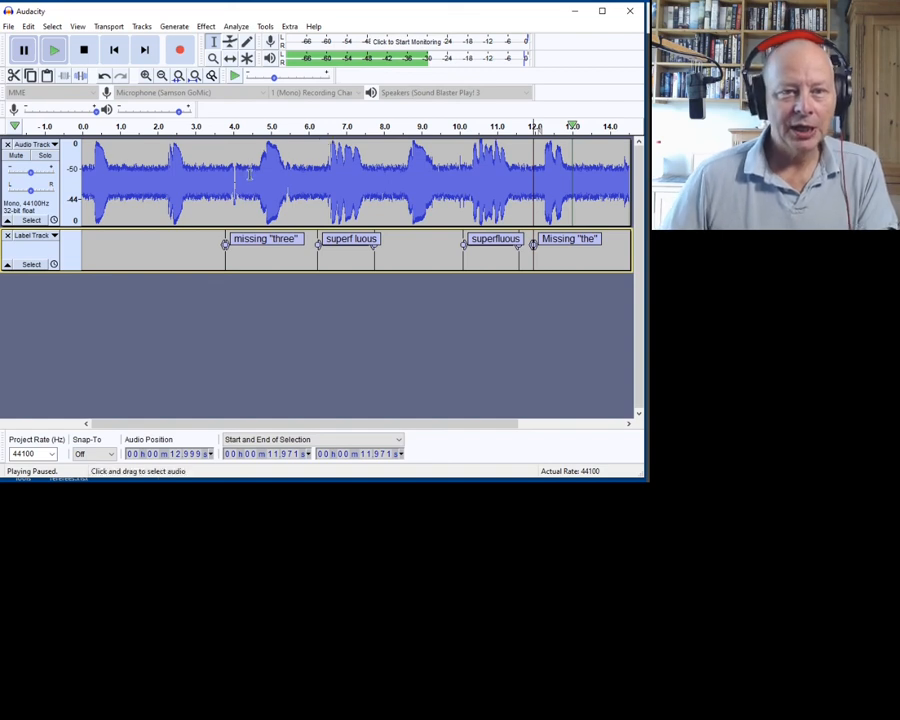
Step: Switch between the two superfluous labels to select their audio, ending on the one starting at about 6.2 seconds
click(348, 238)
click(517, 240)
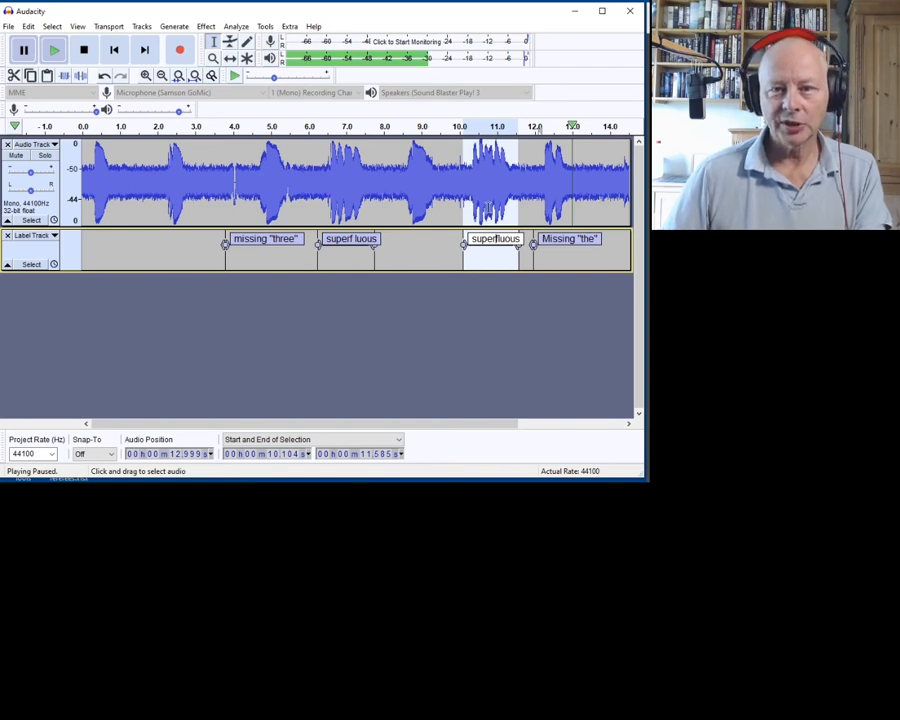
click(343, 240)
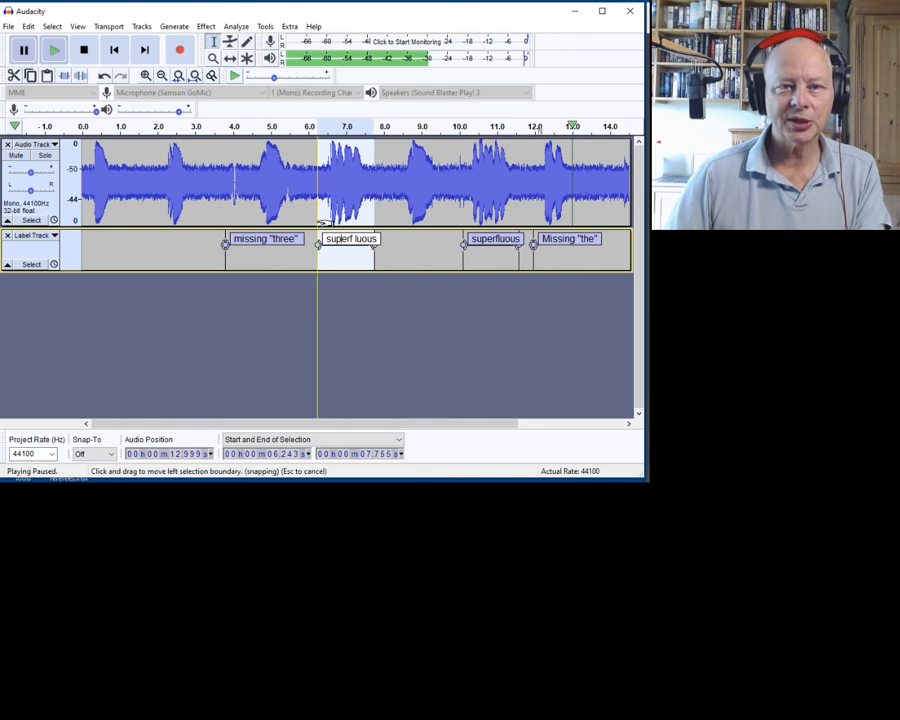
Step: Delete the superfluous passage starting at about 6.2 seconds and the remaining superfluous passage, removing their labels together with the audio
key(BackSpace)
key(BackSpace)
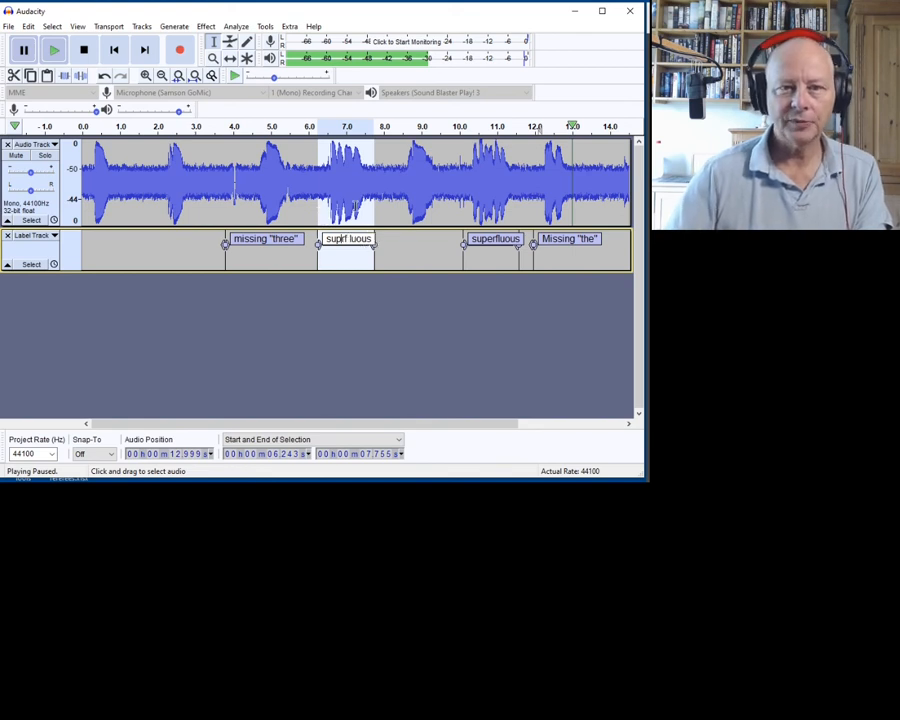
click(343, 175)
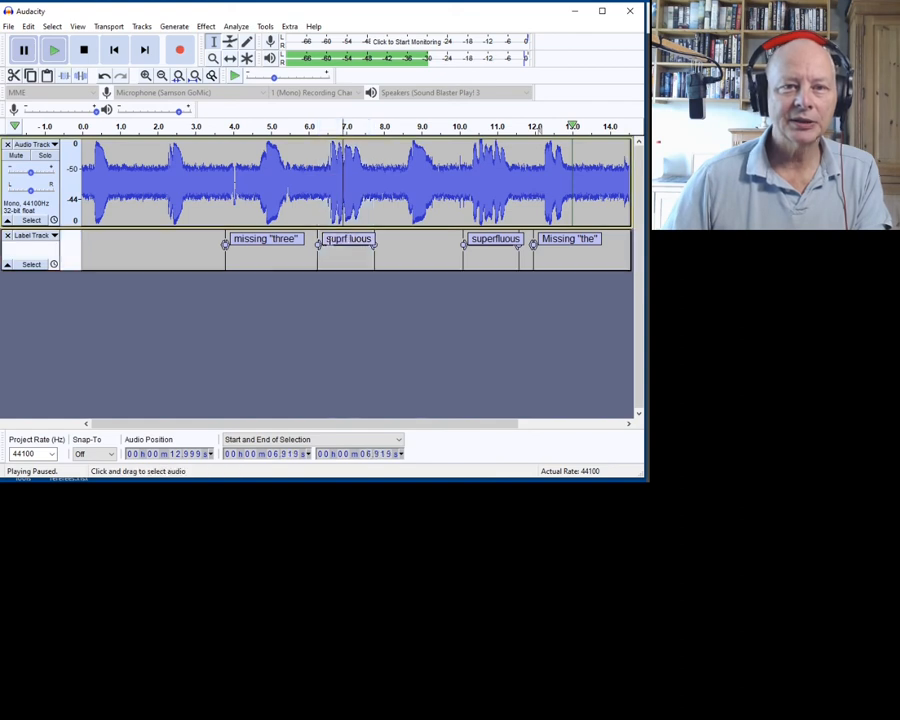
click(344, 238)
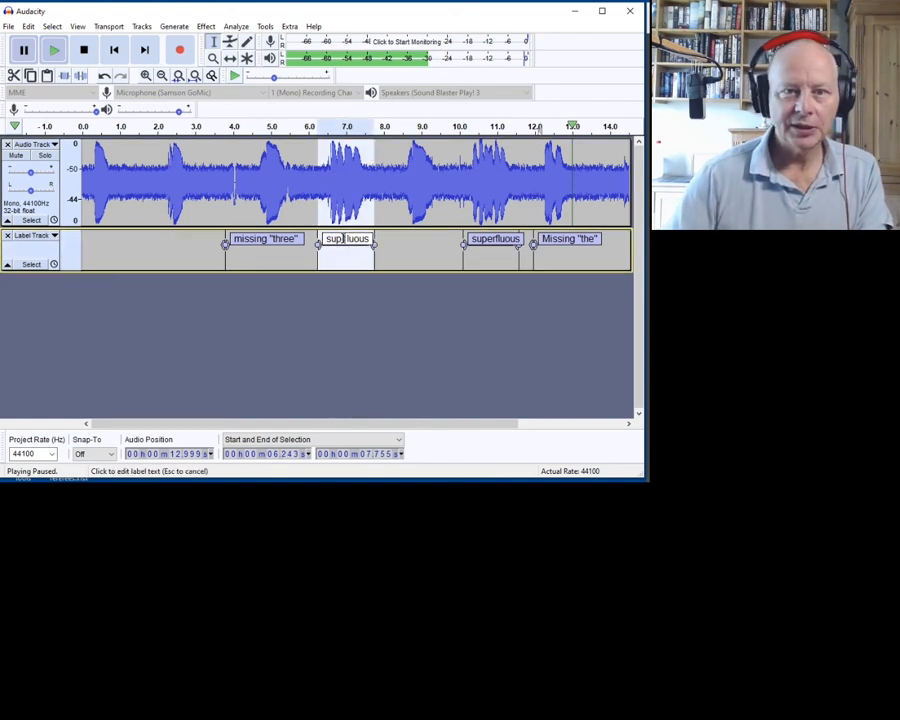
key(ctrl+k)
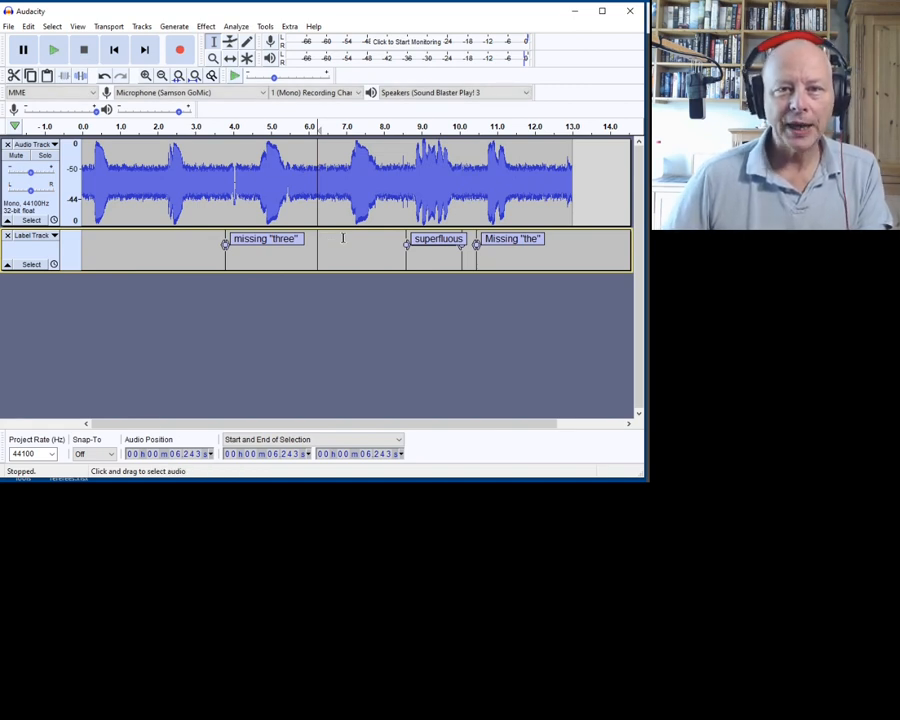
click(437, 239)
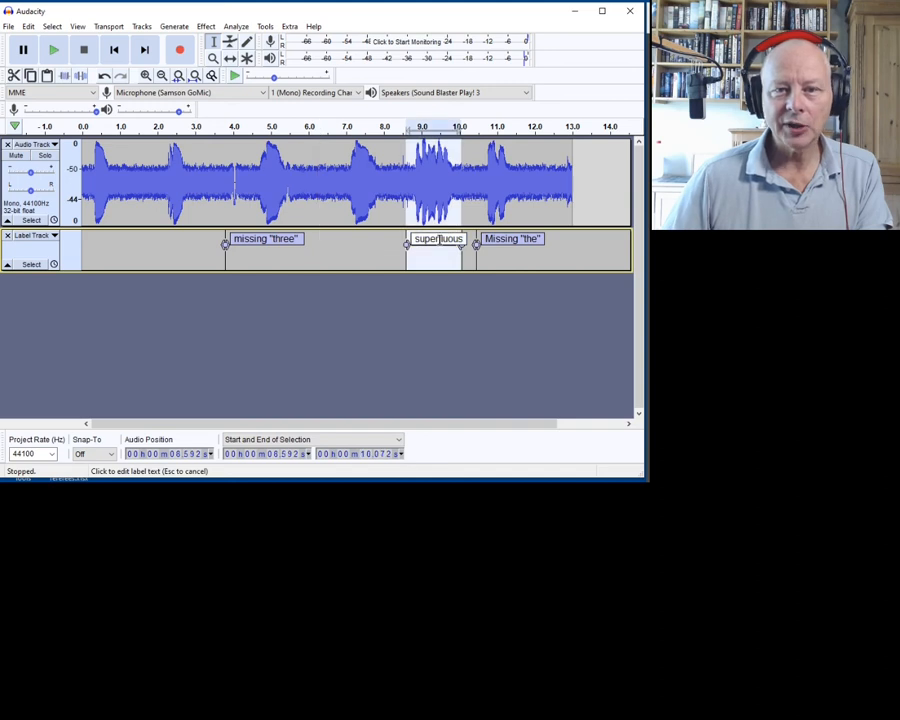
key(ctrl+k)
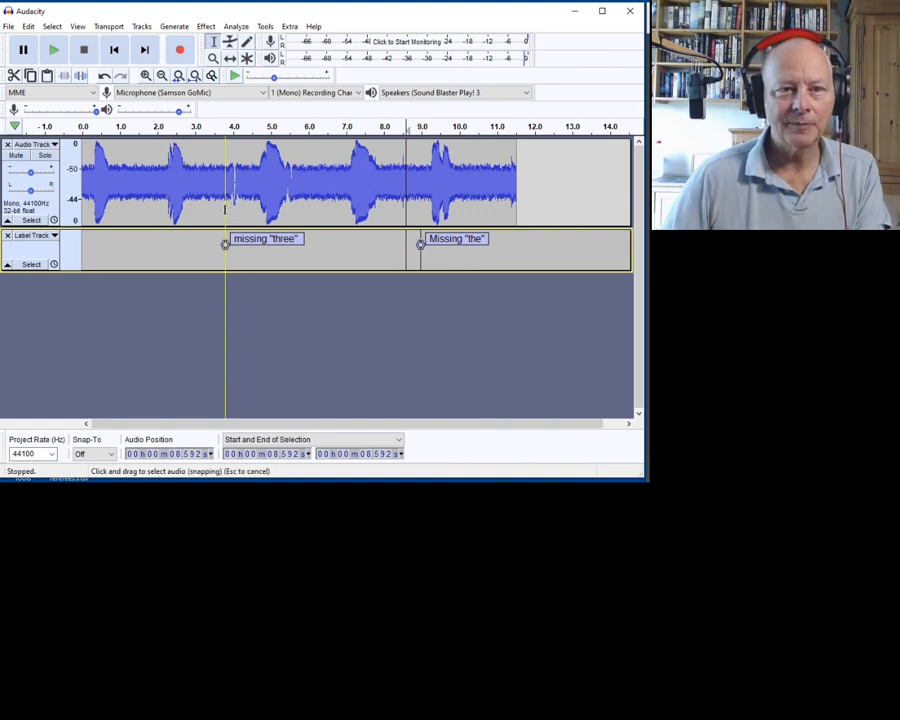
Step: Mute the audio track and record the missing word on a new track, starting at the missing "three" label at about 3.8 seconds
click(13, 155)
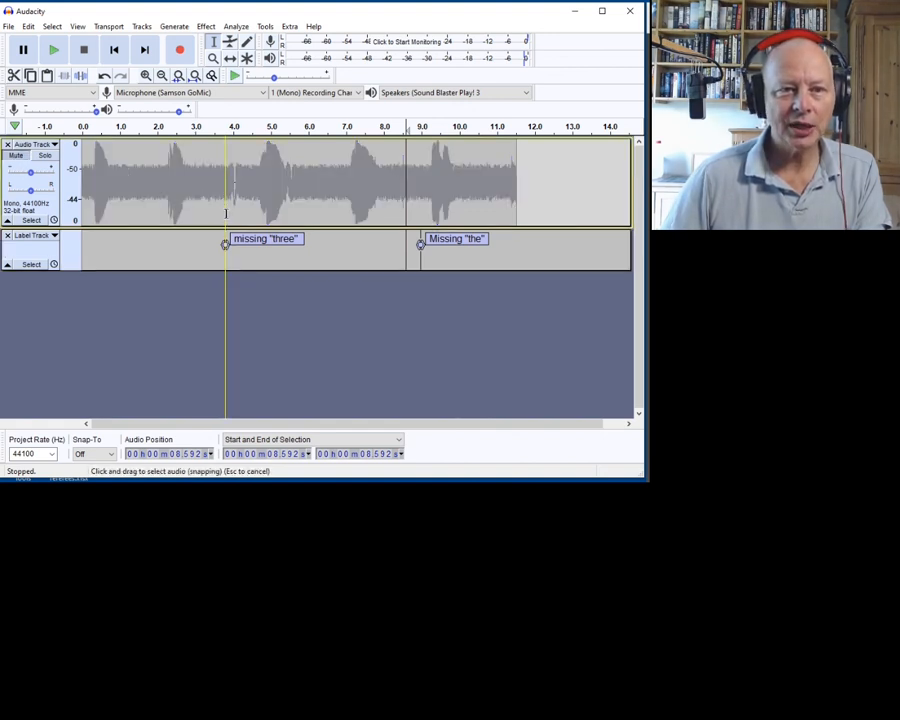
click(226, 213)
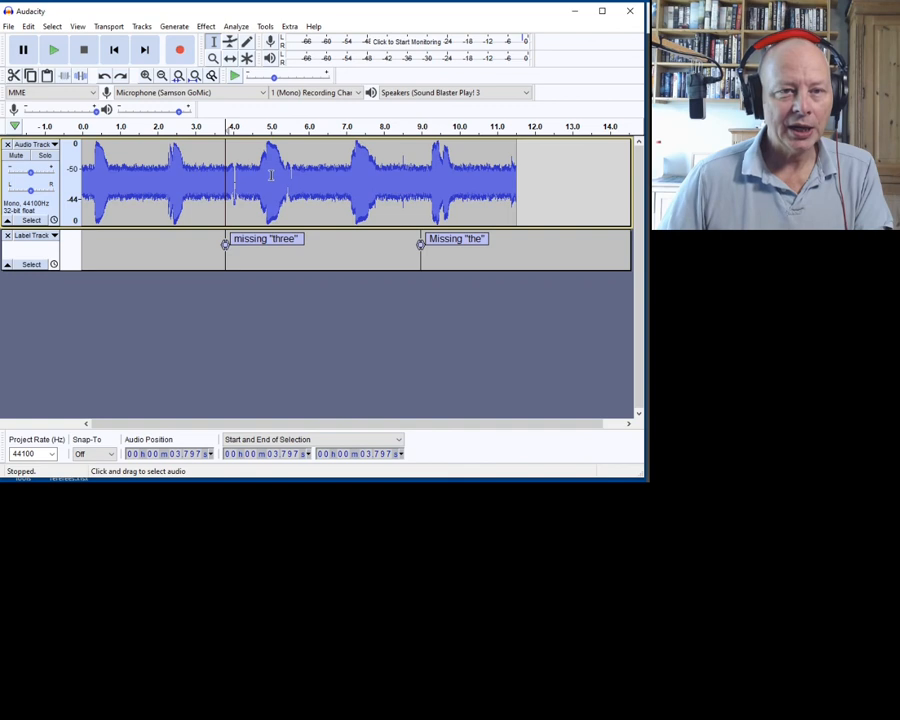
click(16, 156)
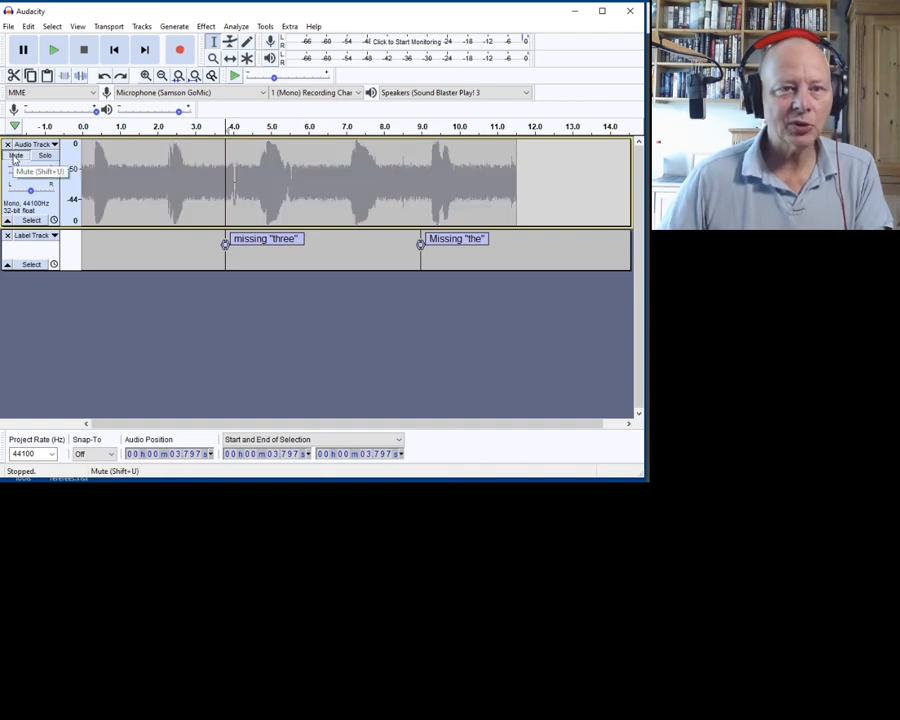
click(181, 51)
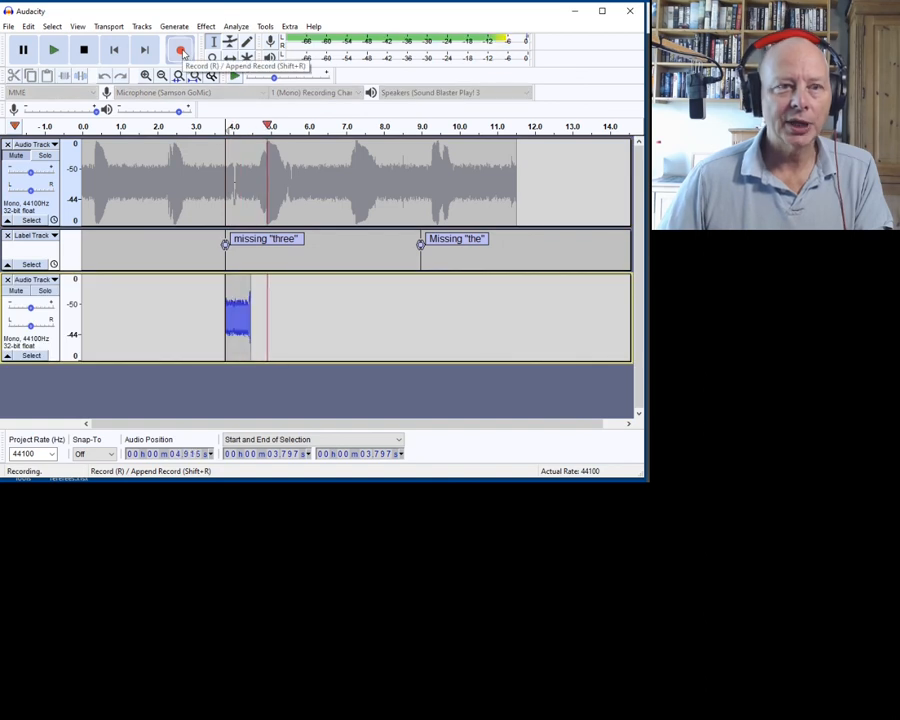
click(84, 50)
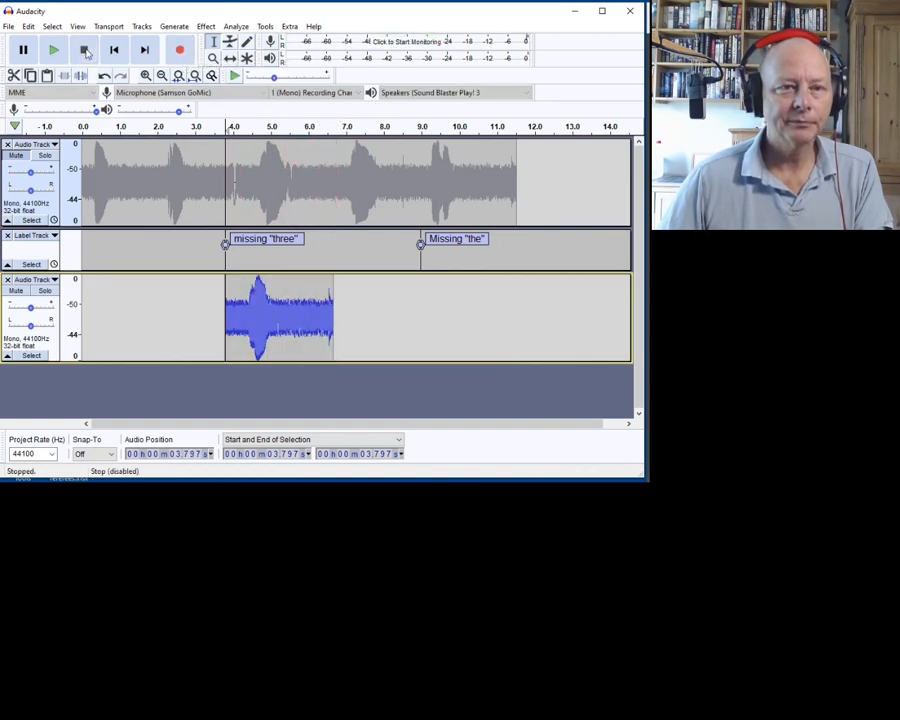
Step: Unmute the original track, copy about 4.0 to 6.2 seconds of the new take to the missing "three" label, and remove the extra track
click(143, 172)
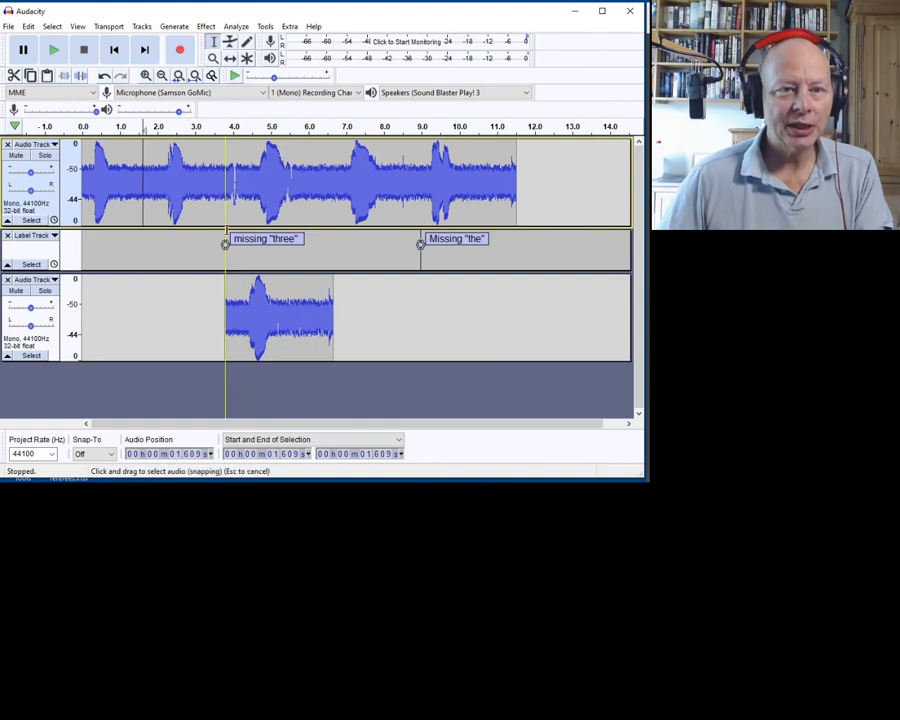
click(229, 195)
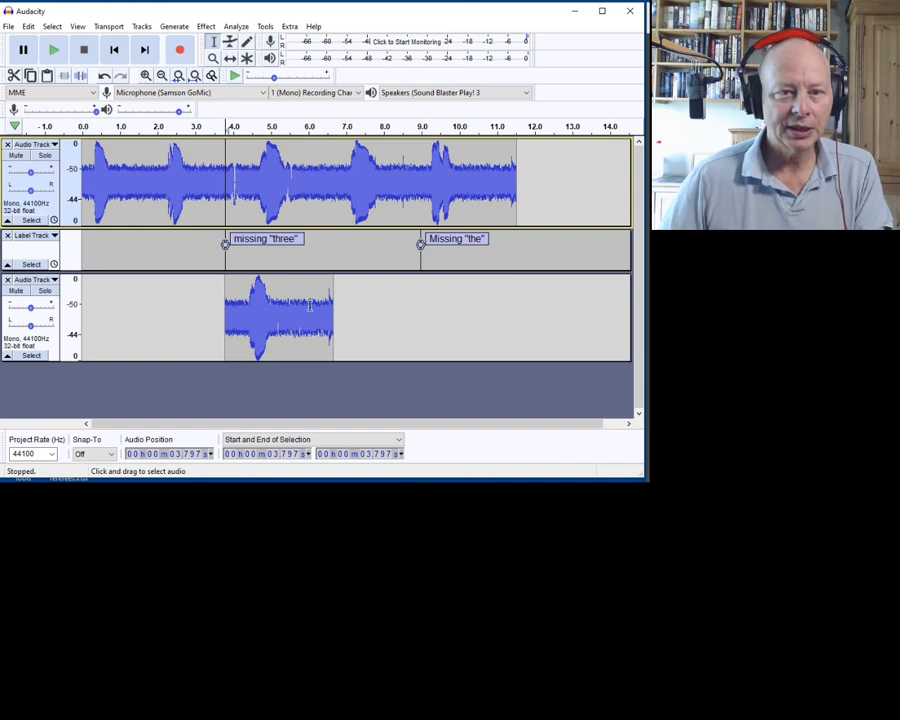
drag(316, 310, 232, 310)
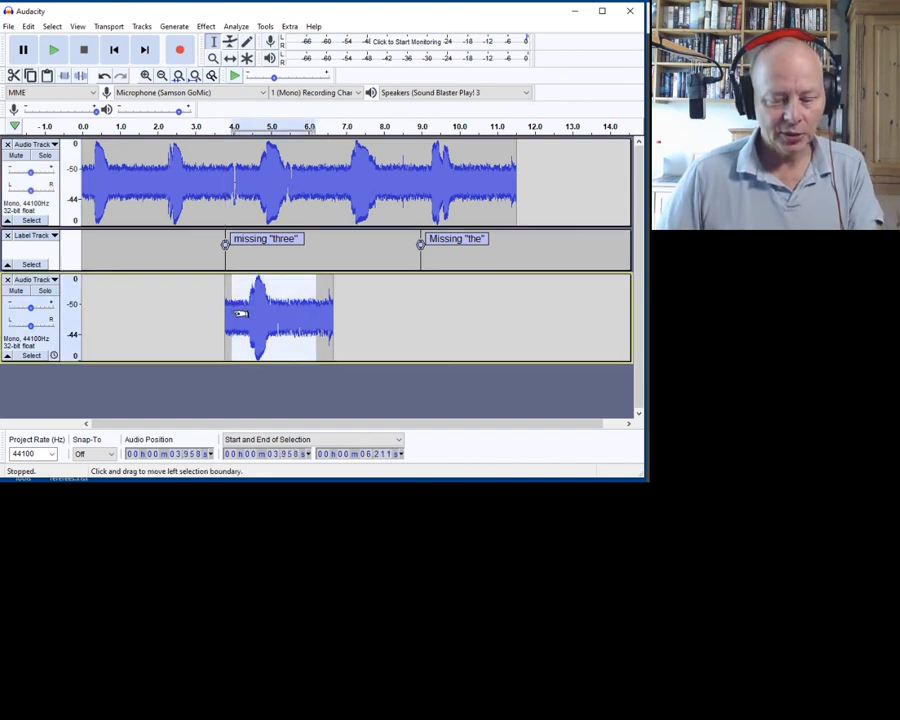
click(227, 196)
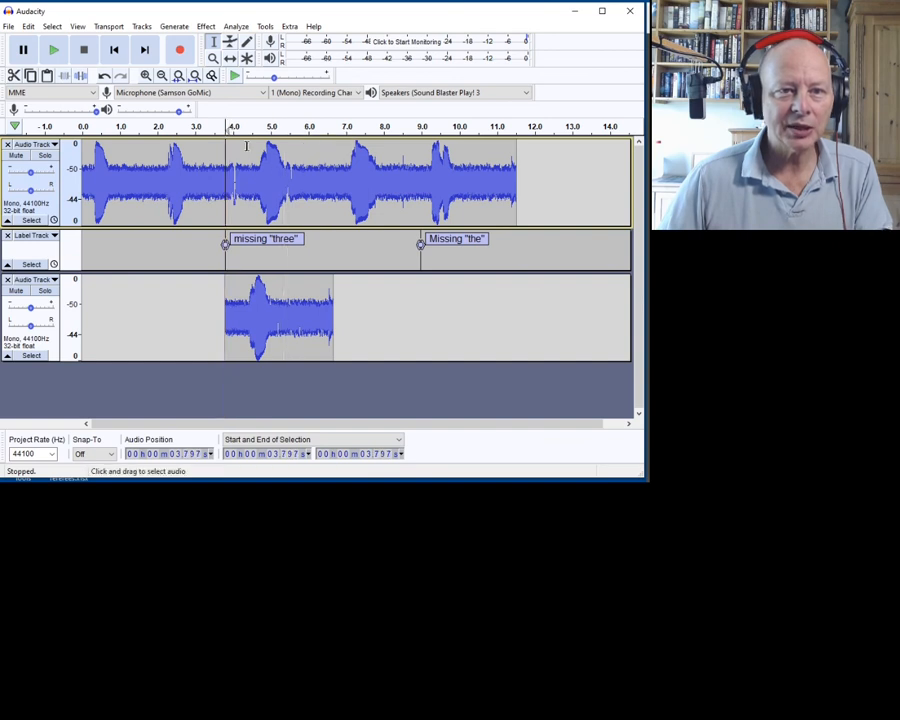
key(ctrl+v)
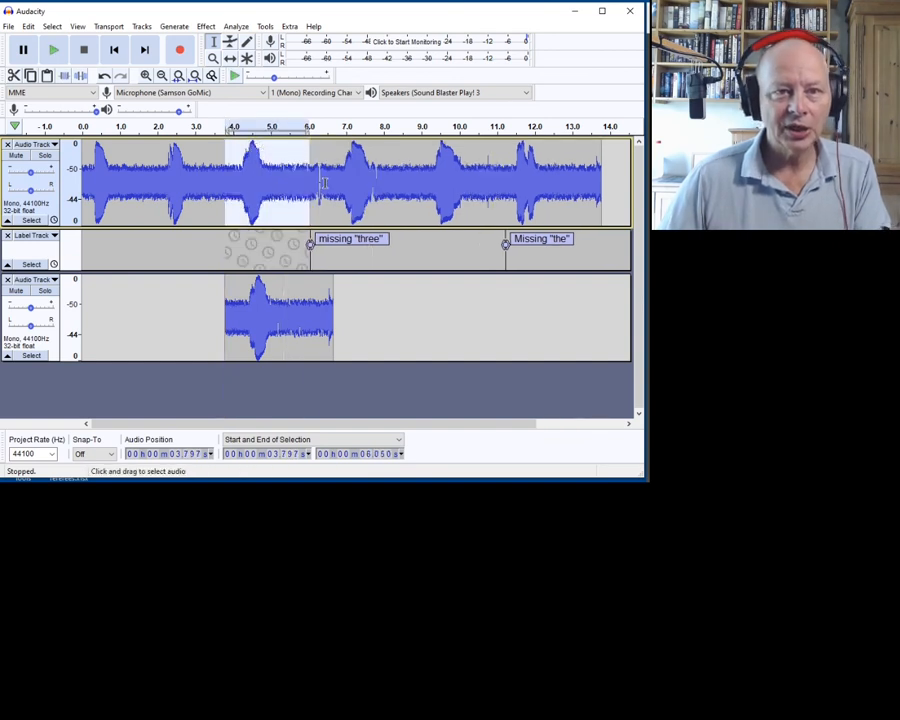
click(7, 280)
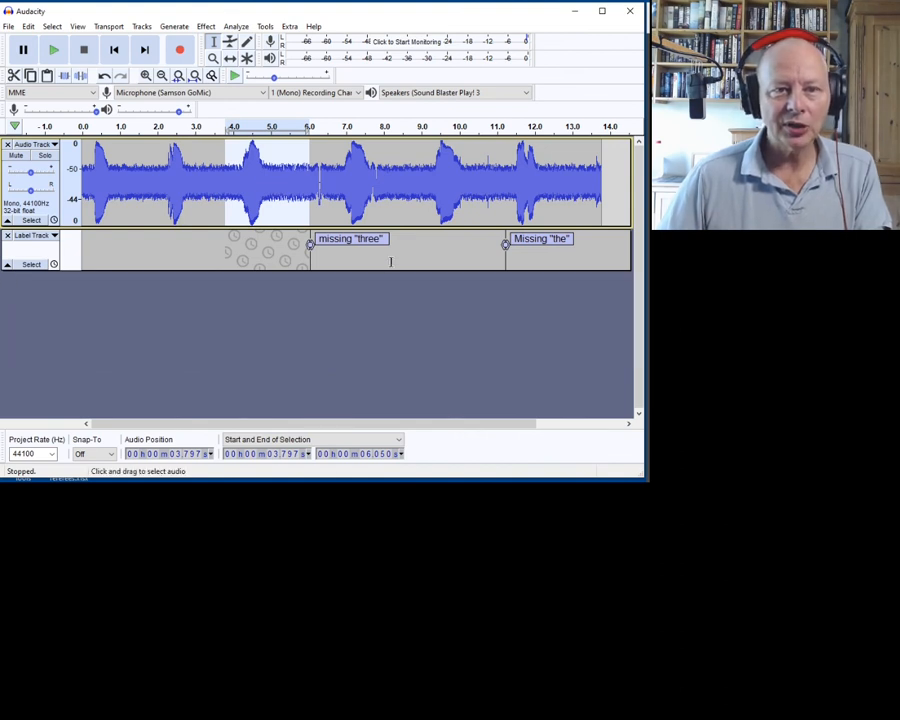
Step: Mute the original track and record a new take from the Missing "the" label at about 11.2 seconds, pausing after the word
click(505, 184)
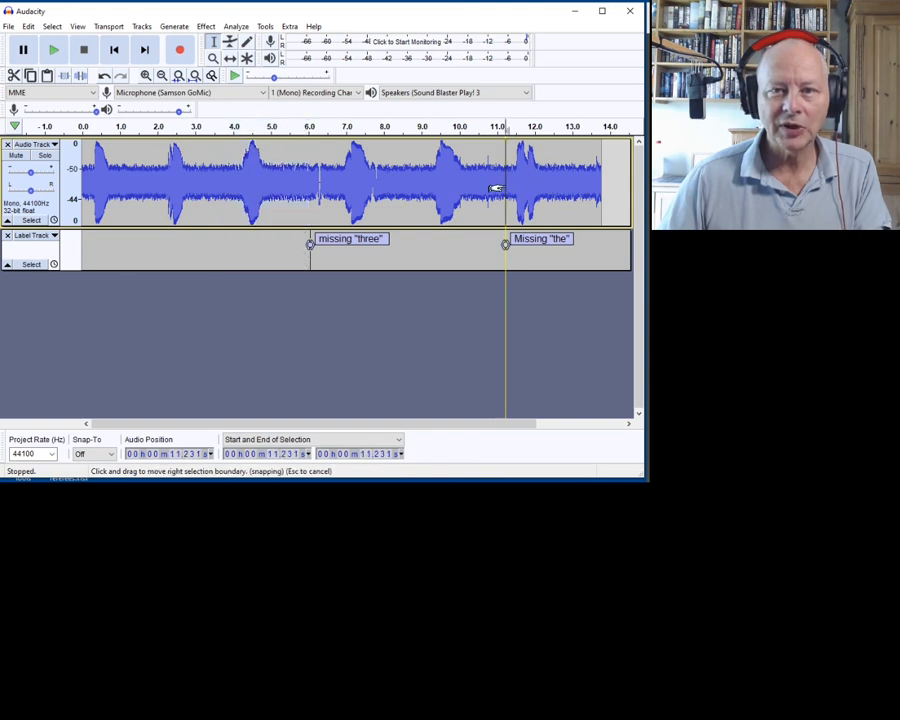
click(31, 158)
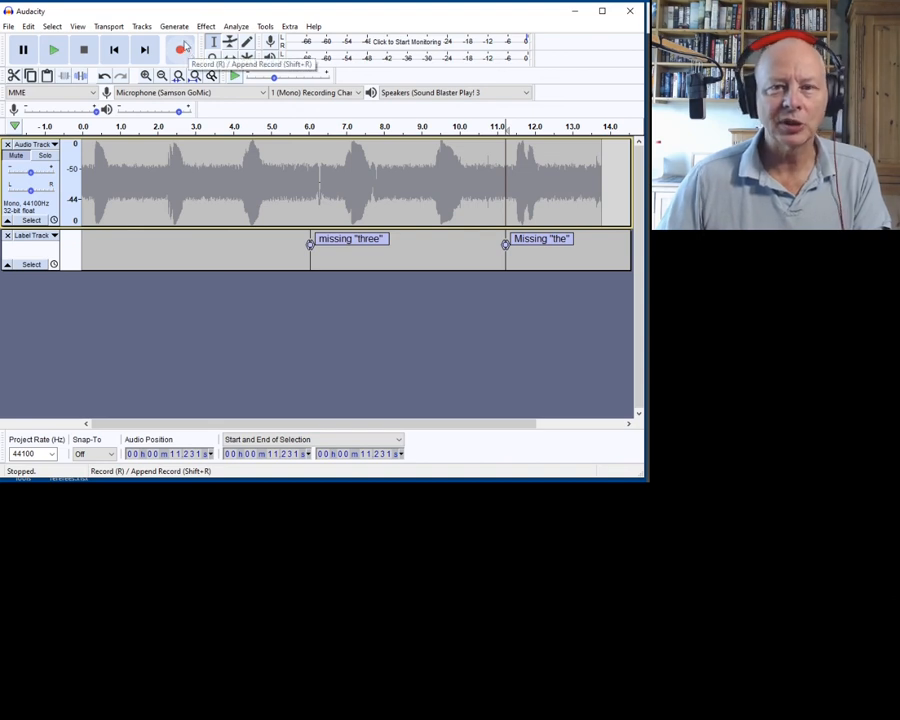
click(186, 45)
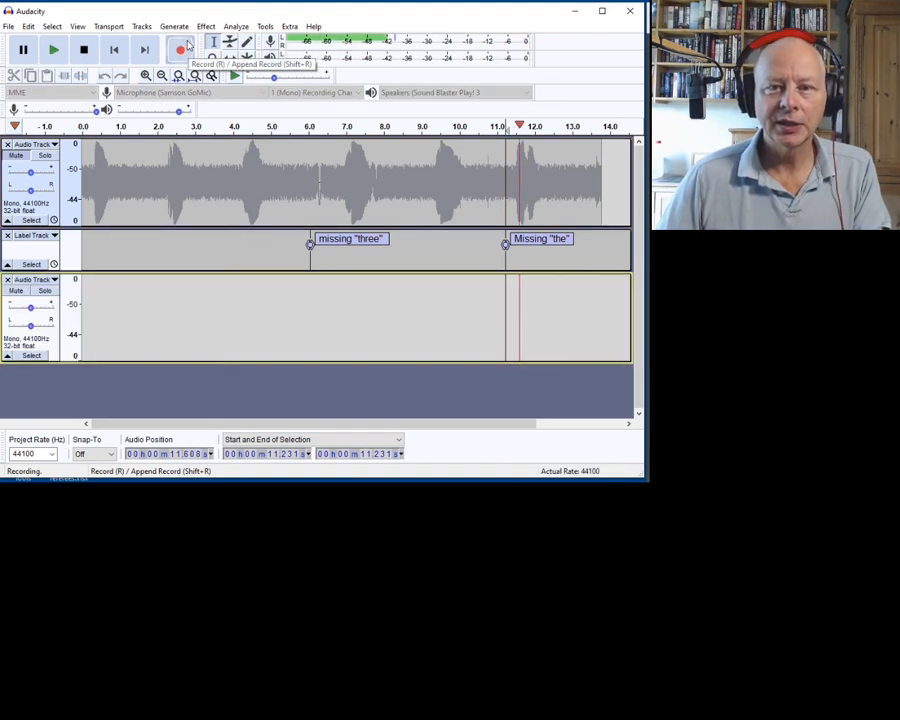
key(p)
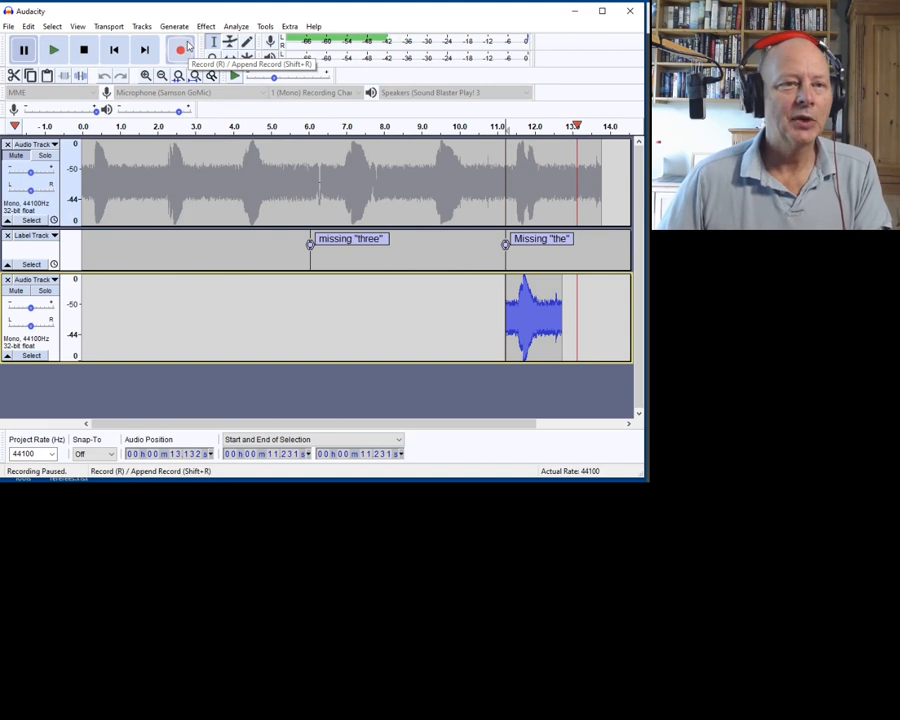
Step: Stop recording, unmute the original track, copy about 11.3 to 12.4 seconds of the take to the Missing "the" label, and remove the extra track
drag(546, 316, 508, 320)
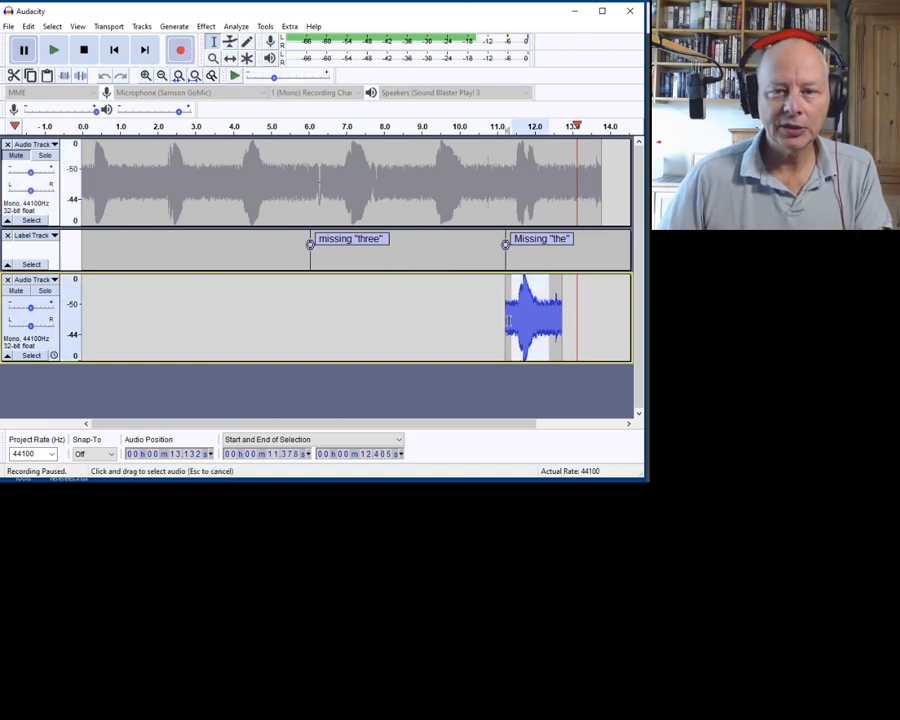
key(space)
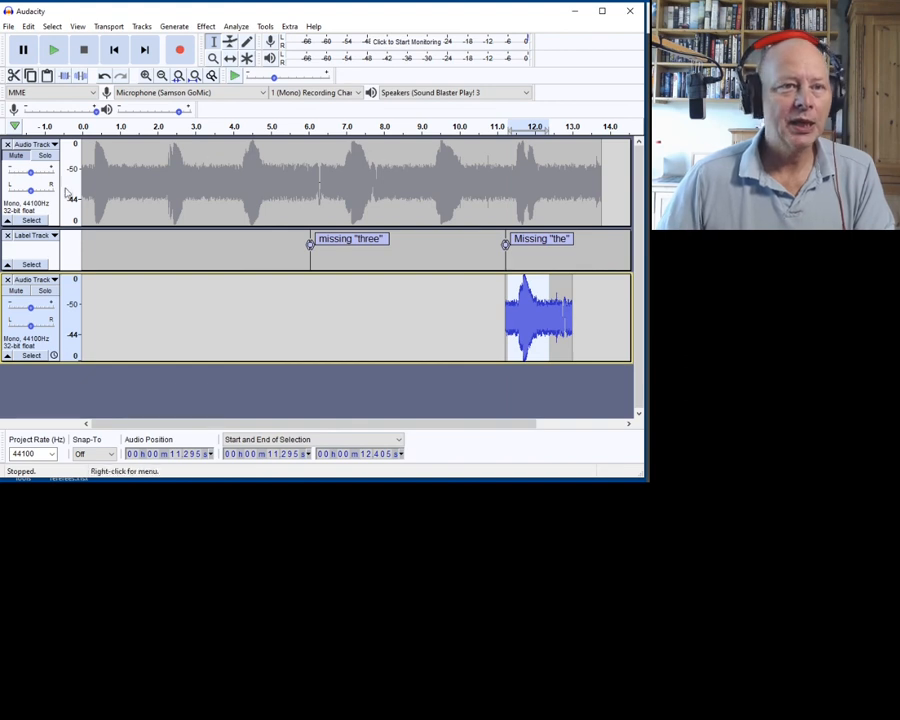
click(17, 157)
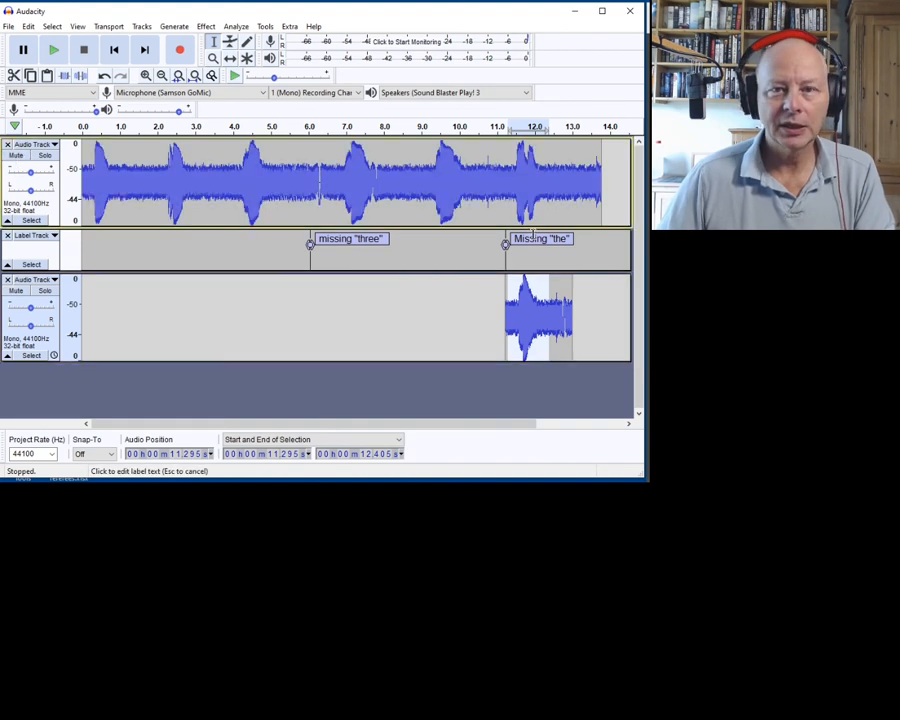
click(497, 190)
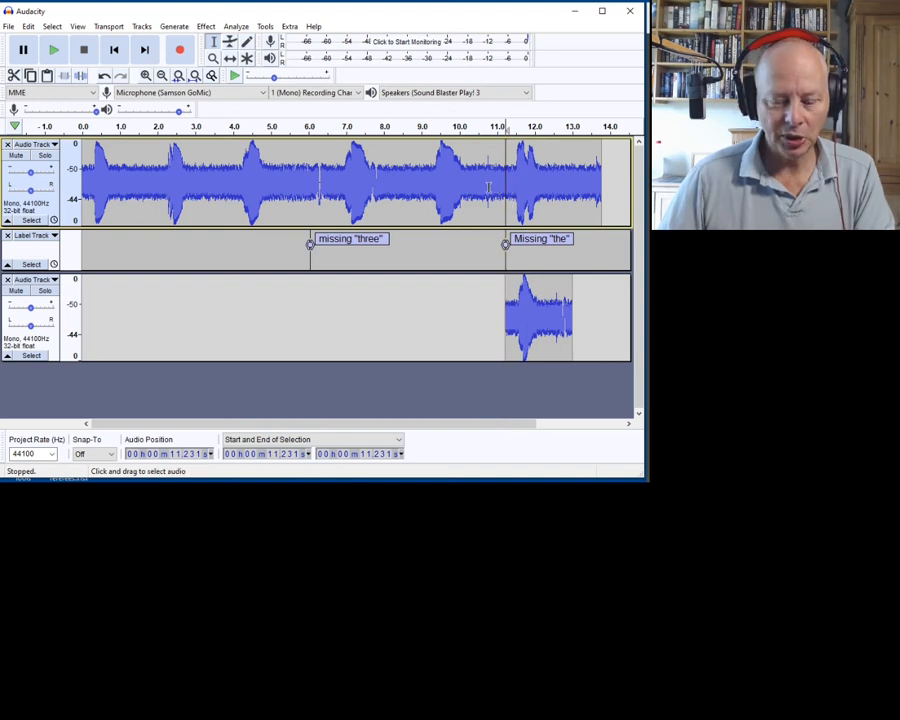
key(ctrl+v)
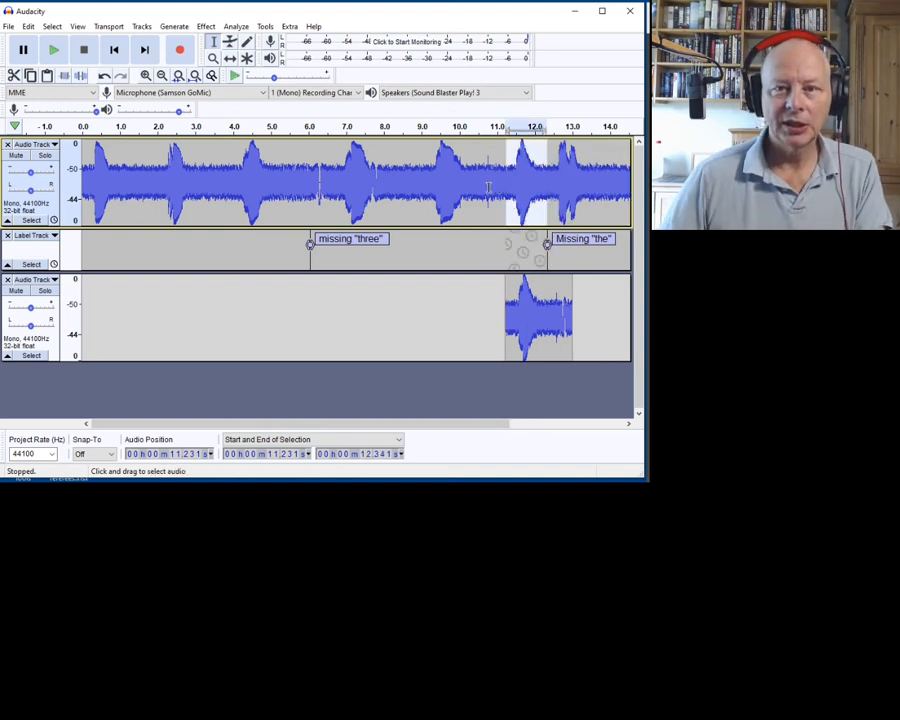
click(7, 280)
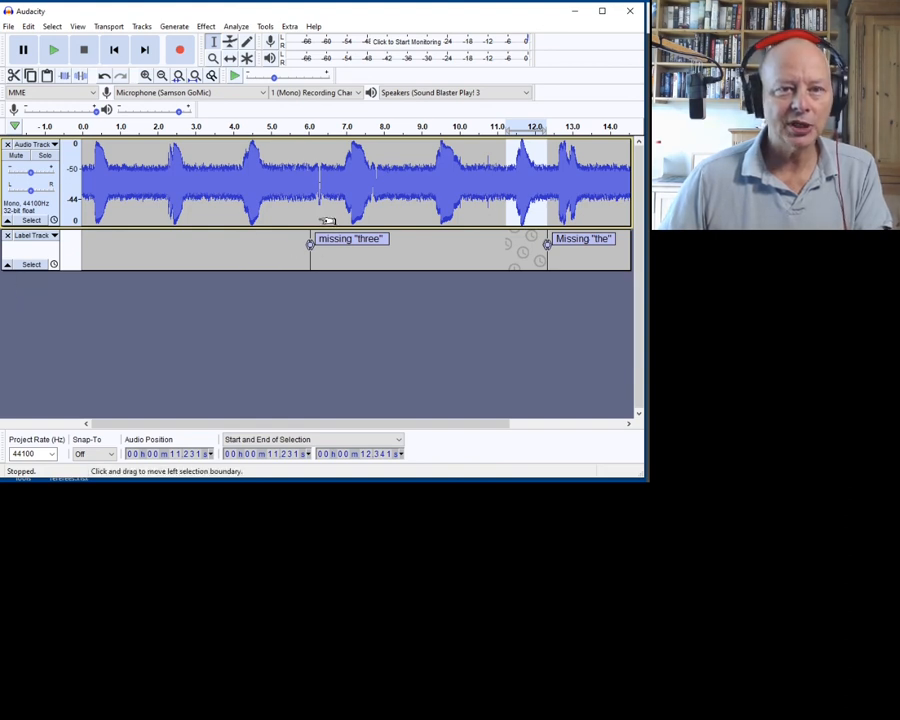
Step: Play the edited recording from near its start to check the corrections, and pause after the last phrase
scroll(327, 221, down, 2)
scroll(312, 221, up, 2)
scroll(312, 215, down, 2)
scroll(314, 209, up, 2)
scroll(314, 209, left, 5)
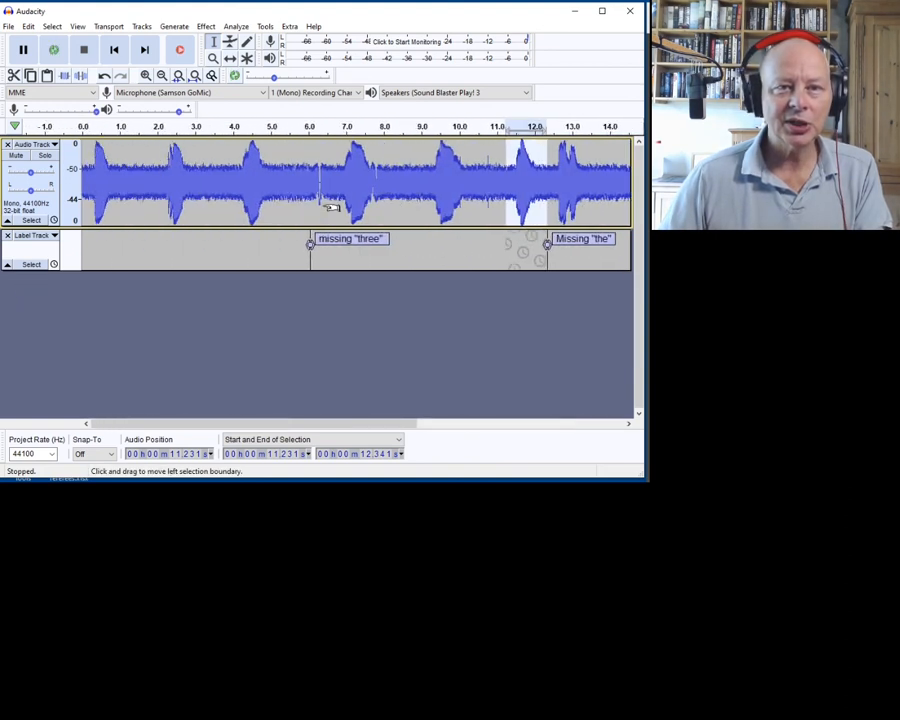
click(90, 127)
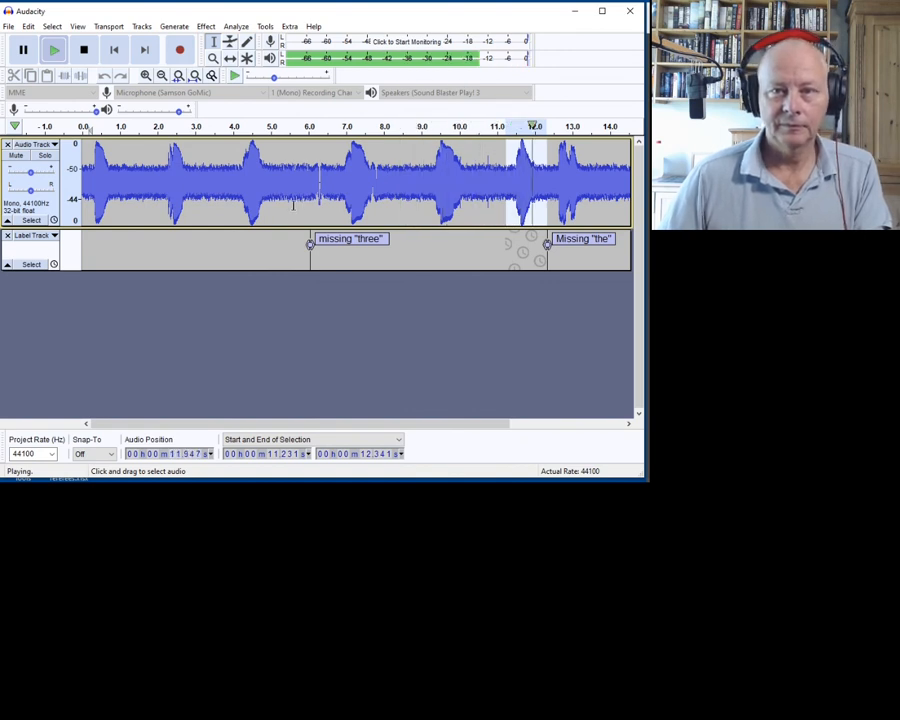
key(p)
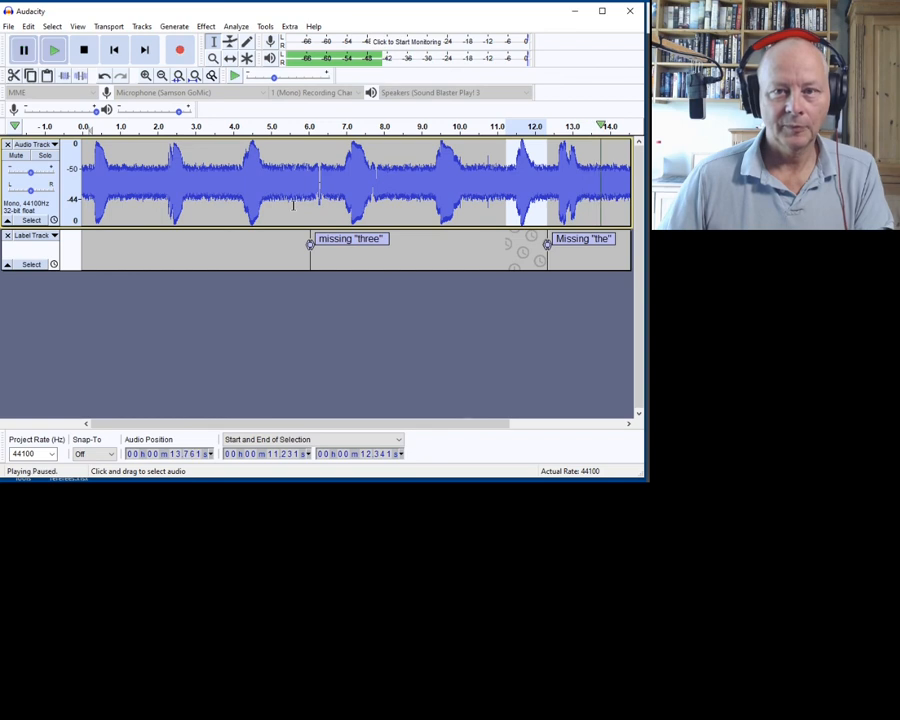